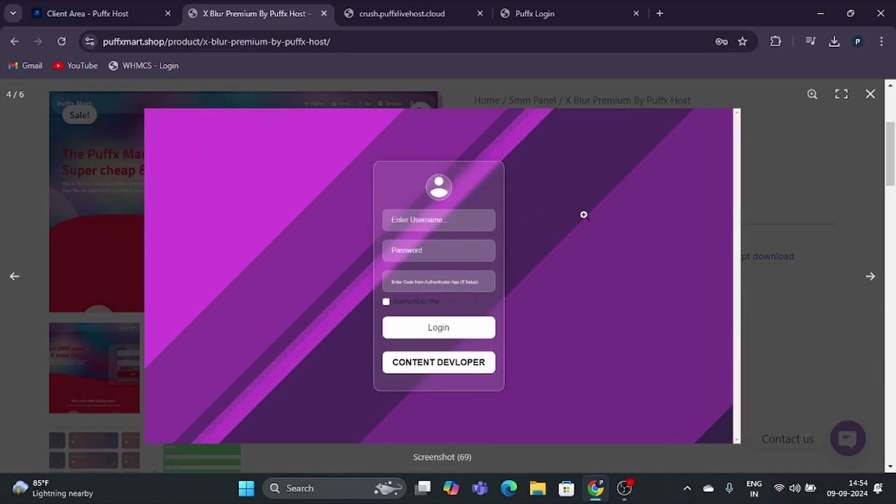
Look through the remaining preview images of the X Blur Premium product and close the image viewer.
double_click(871, 277)
click(871, 279)
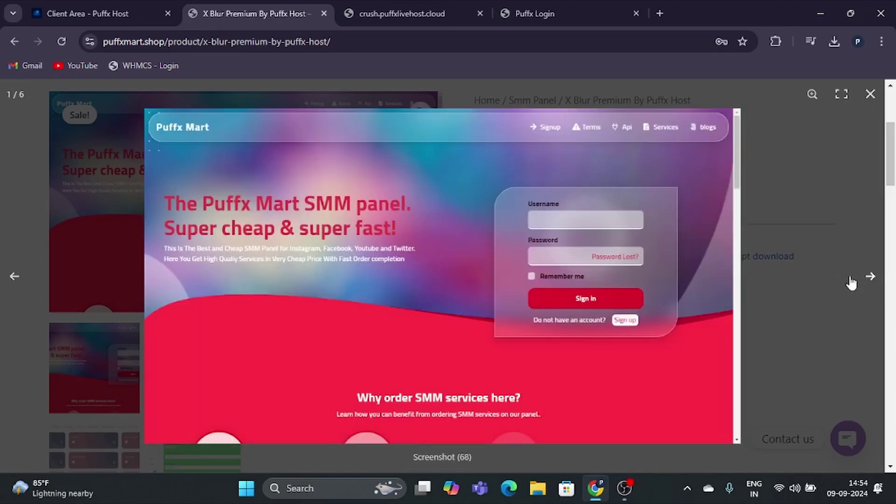
click(837, 181)
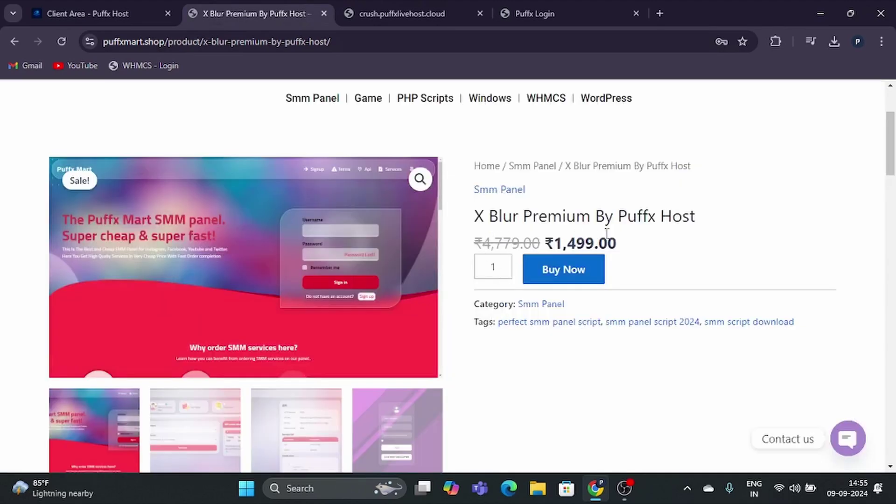
Review the demo SMM panel's home page at crush.puffxlivehost.cloud, from the sign-in form through the ordering steps.
click(428, 11)
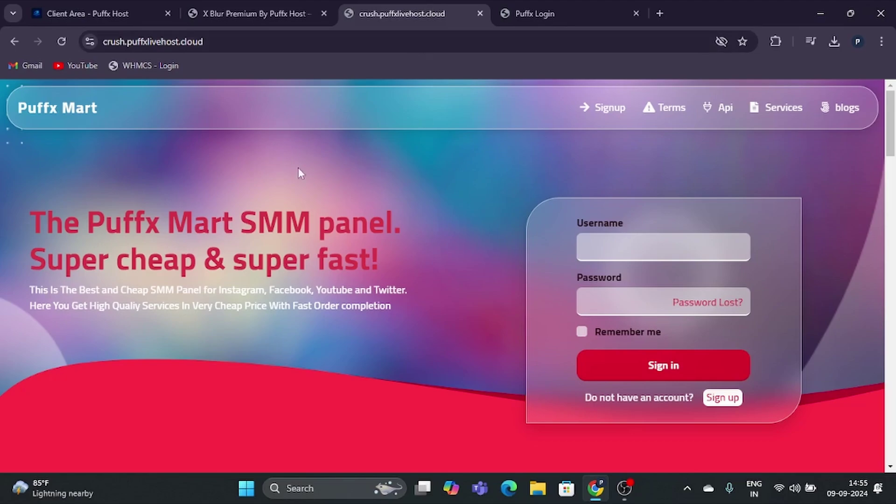
scroll(329, 215, down, 20)
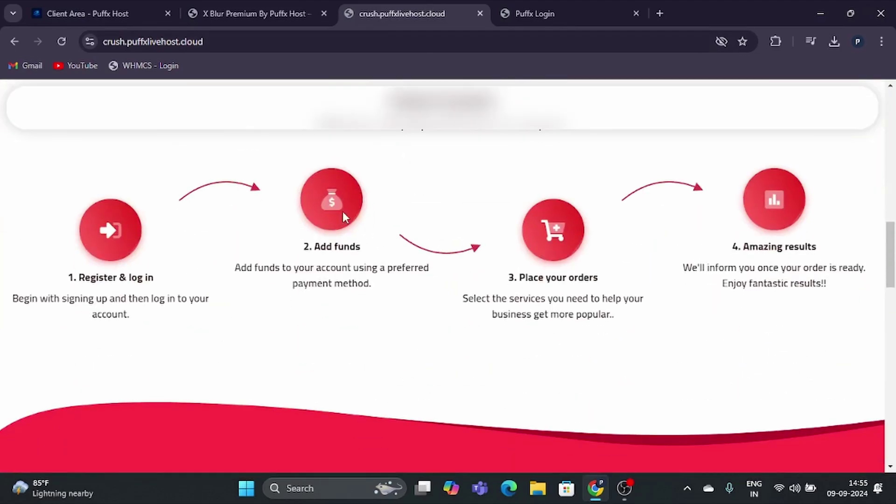
scroll(374, 229, up, 20)
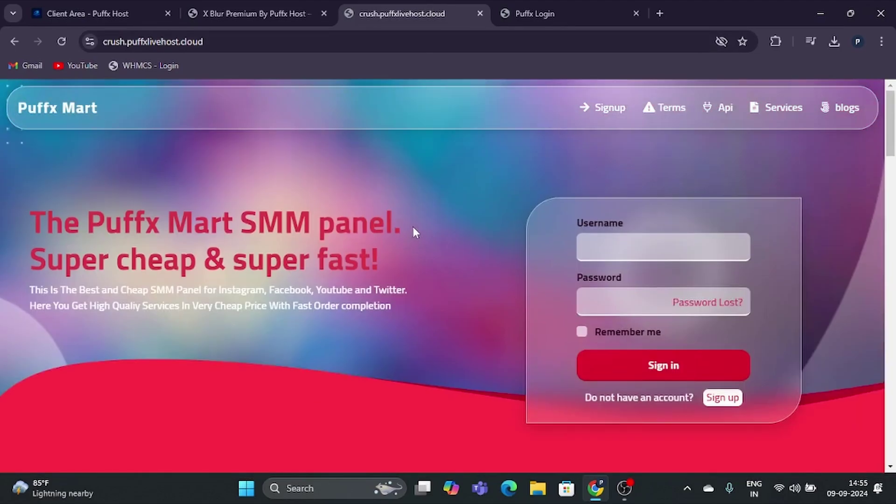
Log in to the demo panel's admin area with the prefilled credentials, dismiss the saved-password warning and skip two-step verification.
click(549, 12)
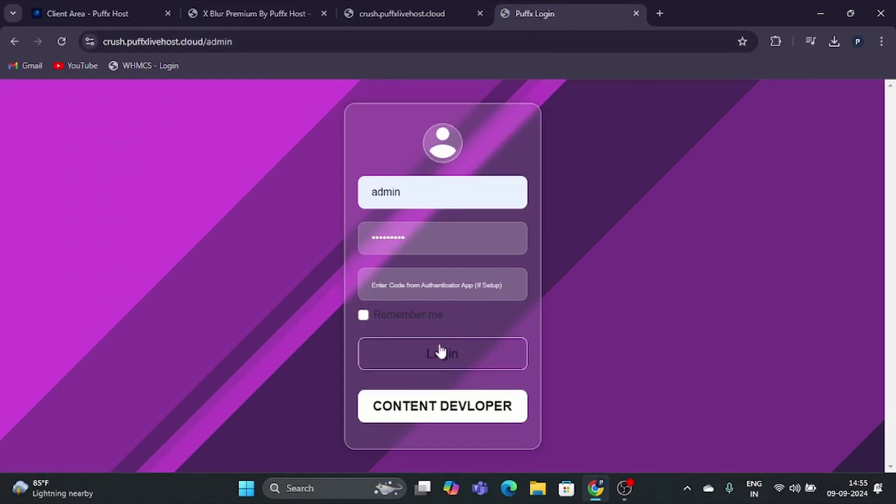
click(441, 353)
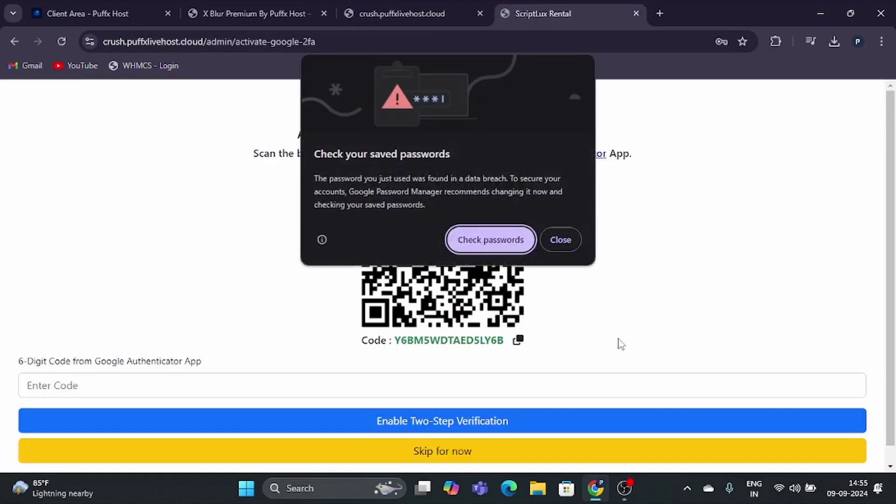
click(560, 240)
click(425, 452)
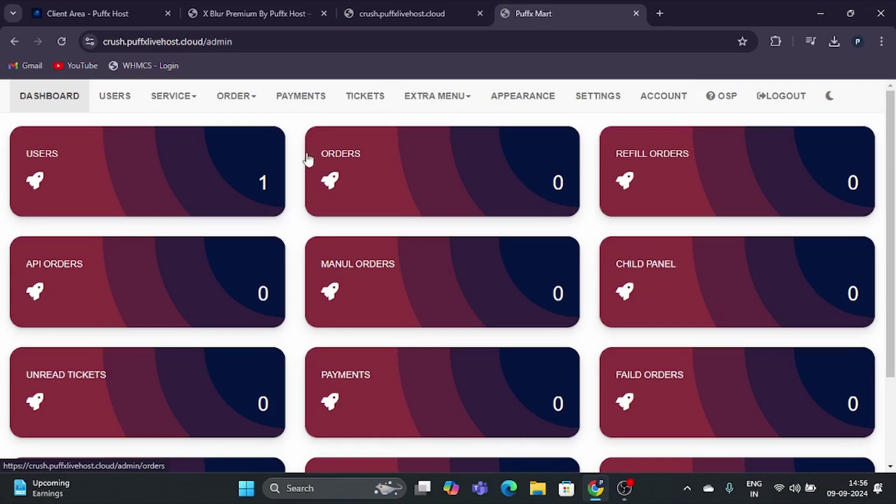
View the panel as the admin user from the users list and examine the navigation entries of the client dashboard.
click(122, 104)
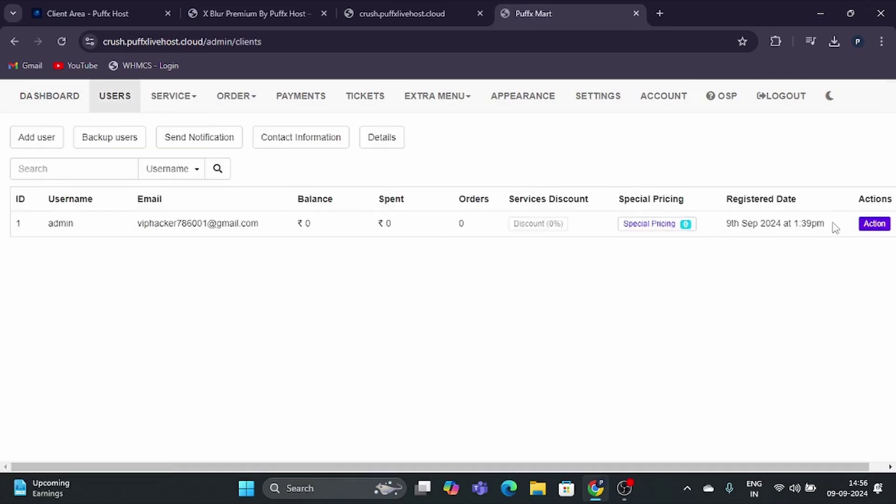
click(871, 226)
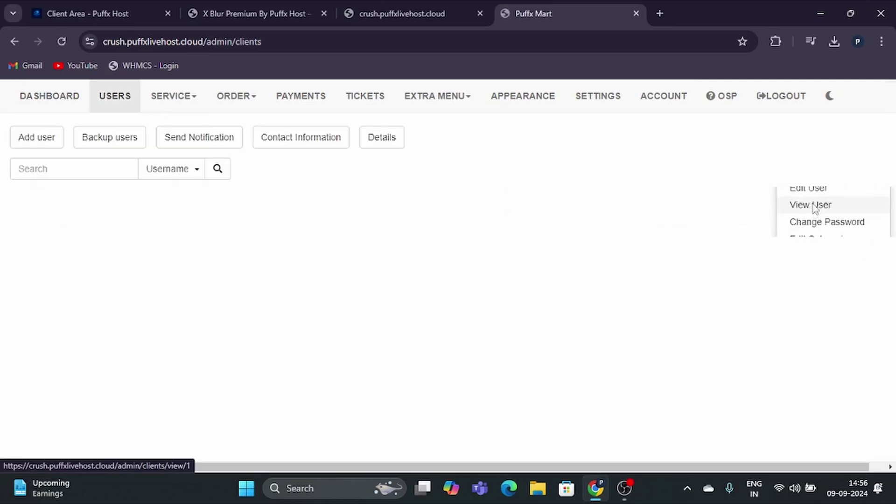
click(812, 205)
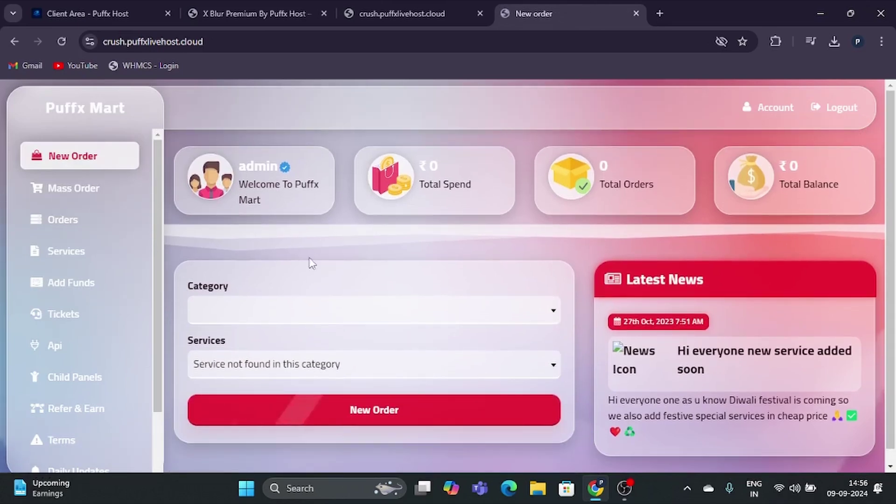
scroll(93, 198, down, 2)
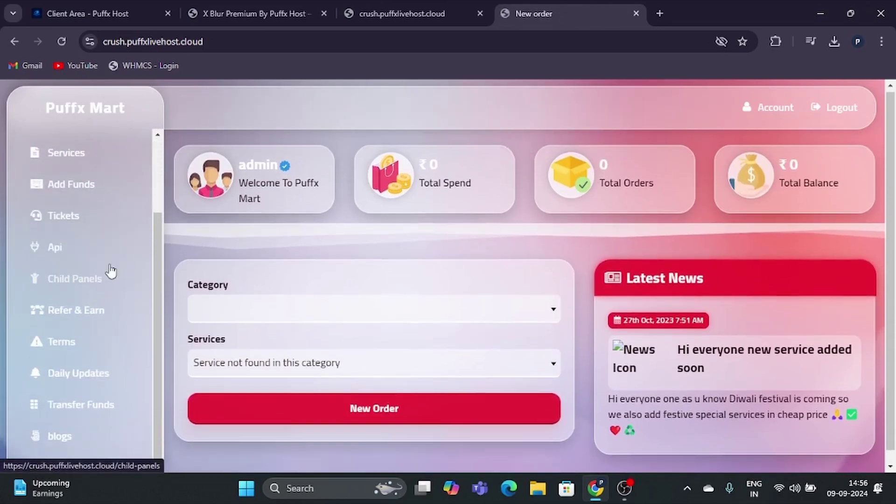
scroll(111, 275, up, 2)
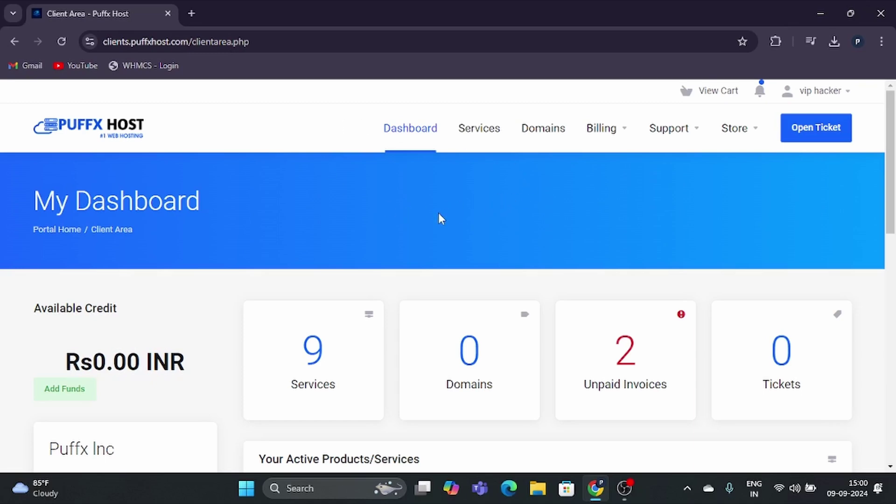
Find the Shared Starter hosting for puffxlivehost.cloud among the Puffx Host client area's active services and log in to its cPanel.
scroll(438, 215, down, 3)
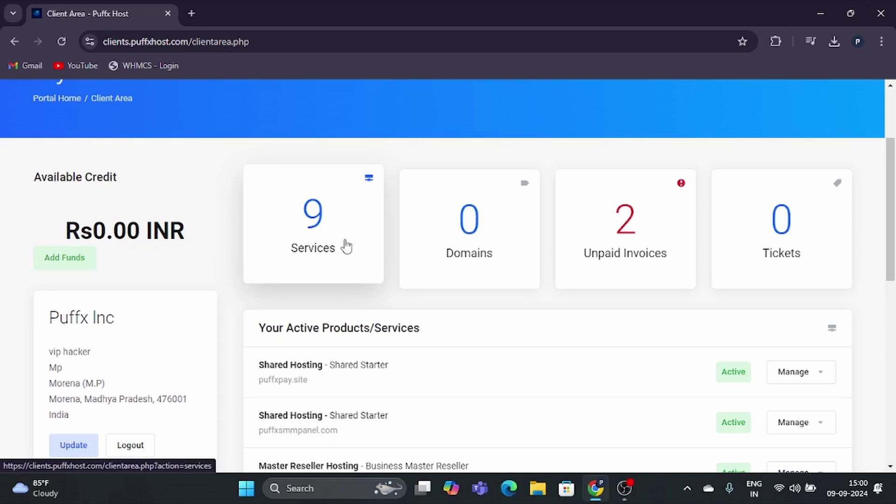
scroll(456, 304, down, 3)
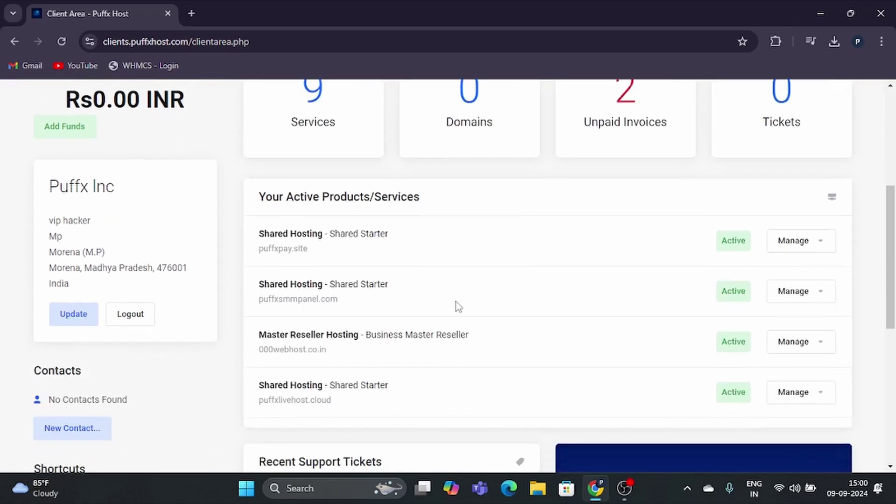
scroll(335, 240, up, 7)
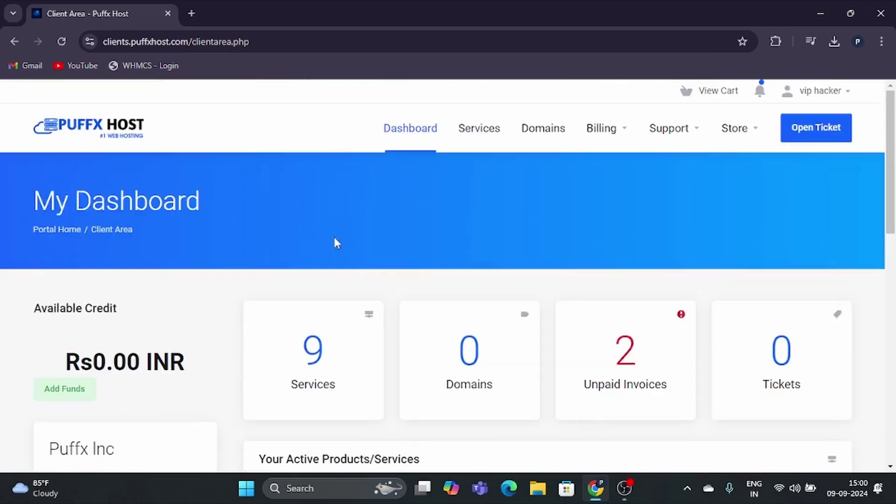
scroll(334, 241, down, 6)
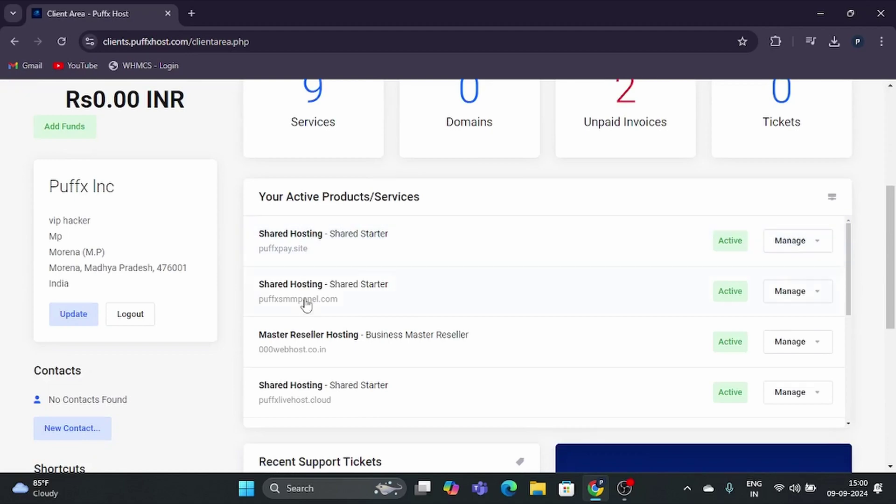
scroll(339, 299, down, 2)
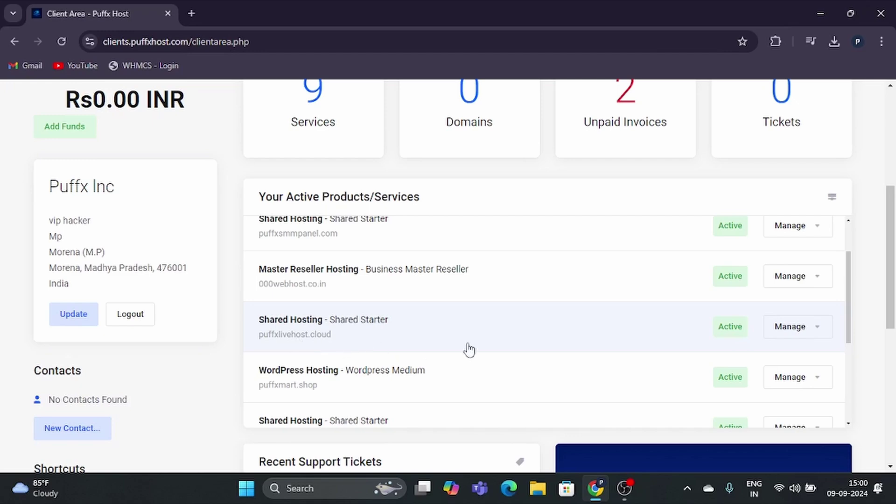
click(787, 329)
click(750, 356)
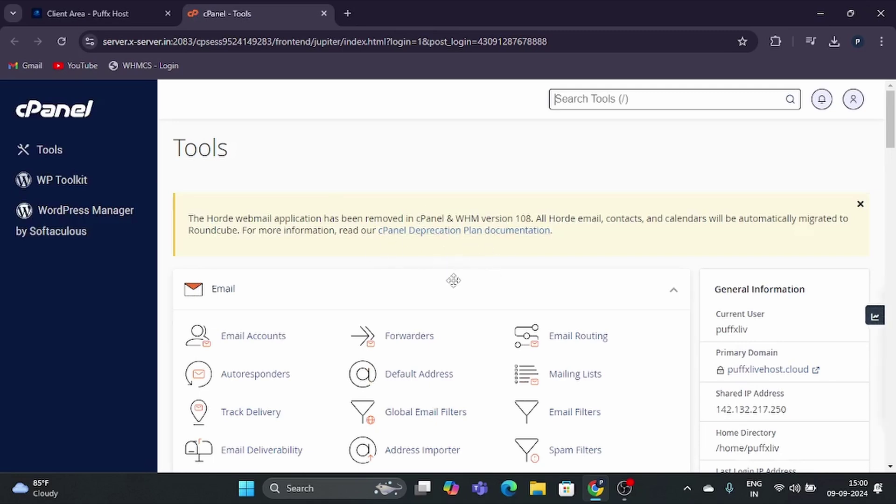
Visit the primary domain puffxlivehost.cloud from cPanel and read the welcome text on its page.
click(799, 370)
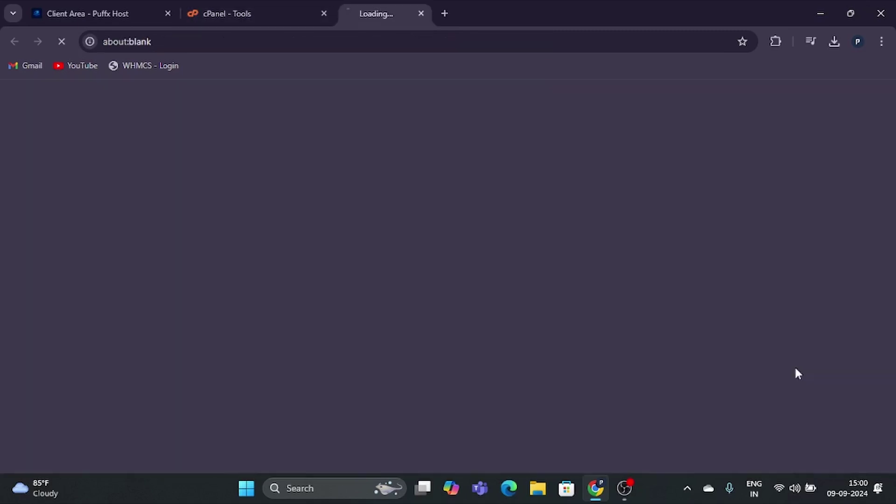
drag(81, 182, 790, 225)
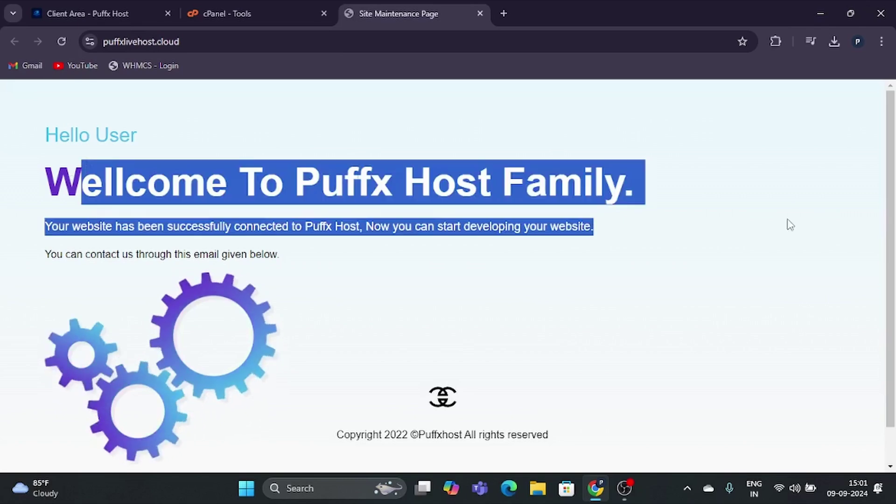
click(600, 167)
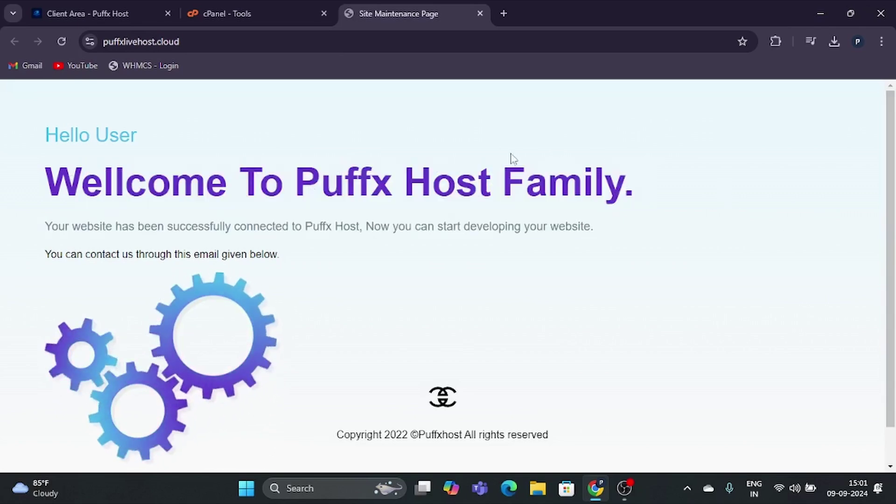
Return to the cPanel tools and open File Manager.
click(265, 15)
scroll(312, 208, down, 1)
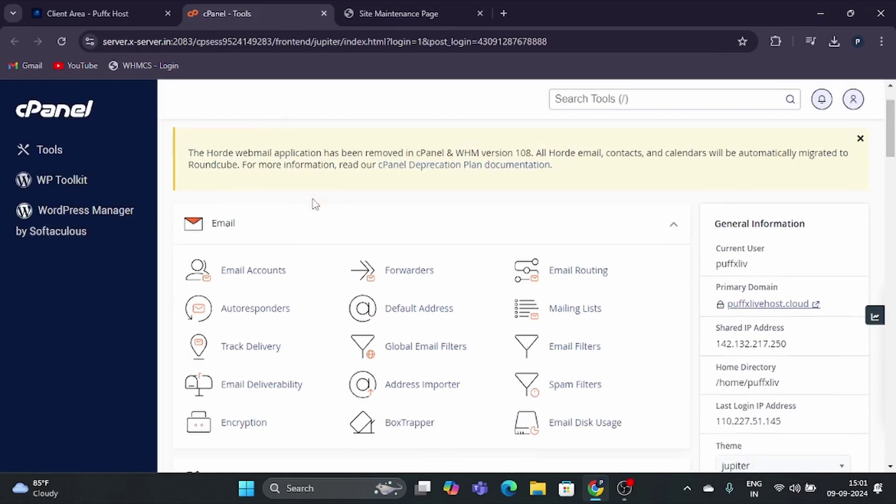
scroll(313, 201, down, 10)
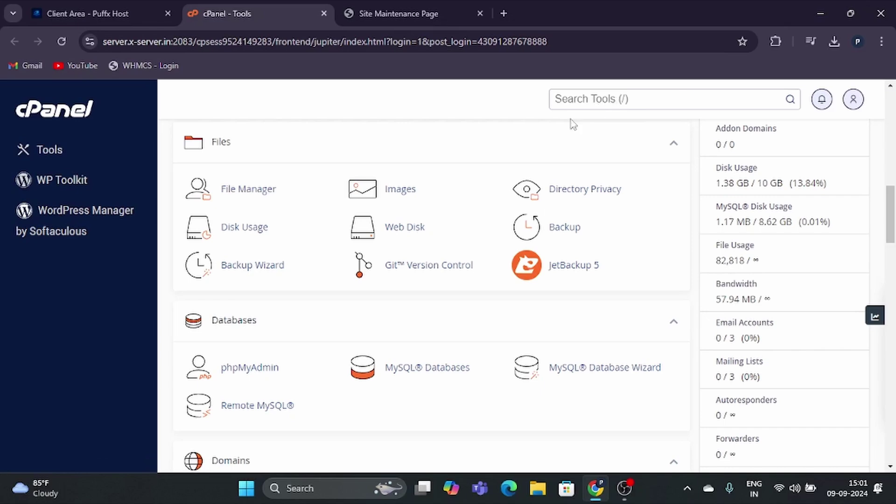
click(259, 193)
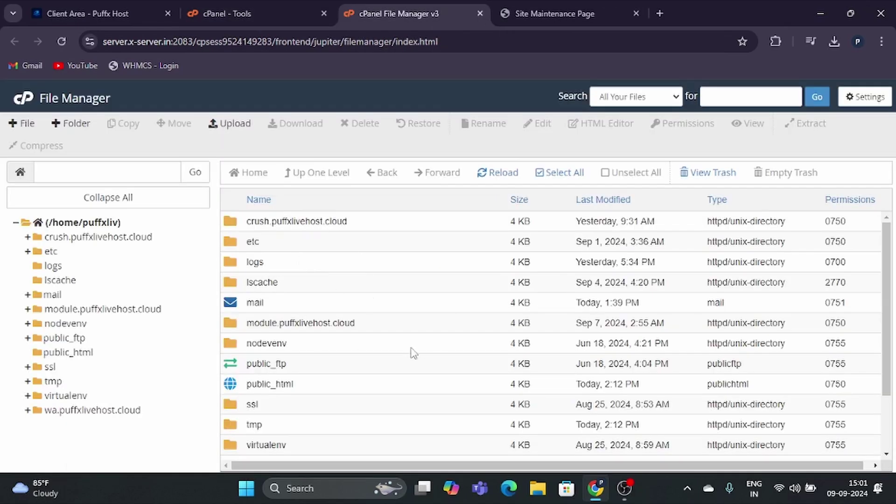
Turn on Show Hidden Files (dotfiles) in the File Manager preferences and save them.
scroll(333, 311, down, 2)
scroll(331, 307, up, 2)
click(858, 106)
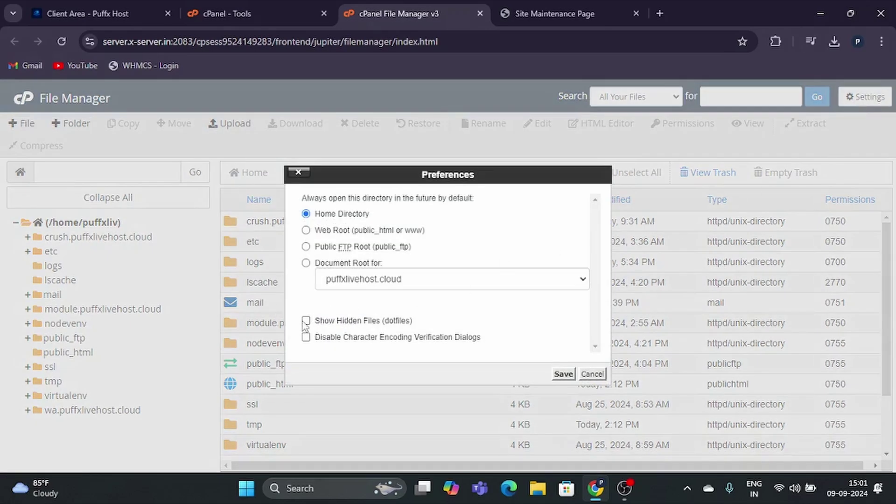
click(564, 374)
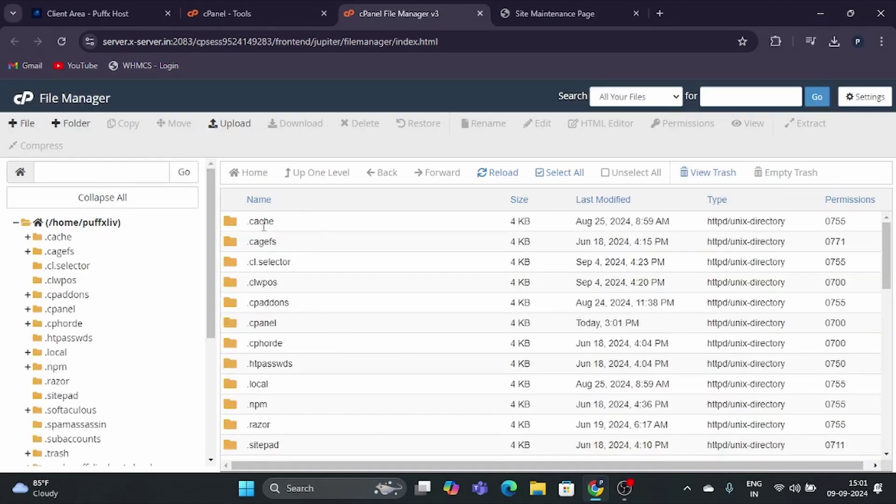
Open the public_html folder in the home directory.
scroll(287, 302, down, 3)
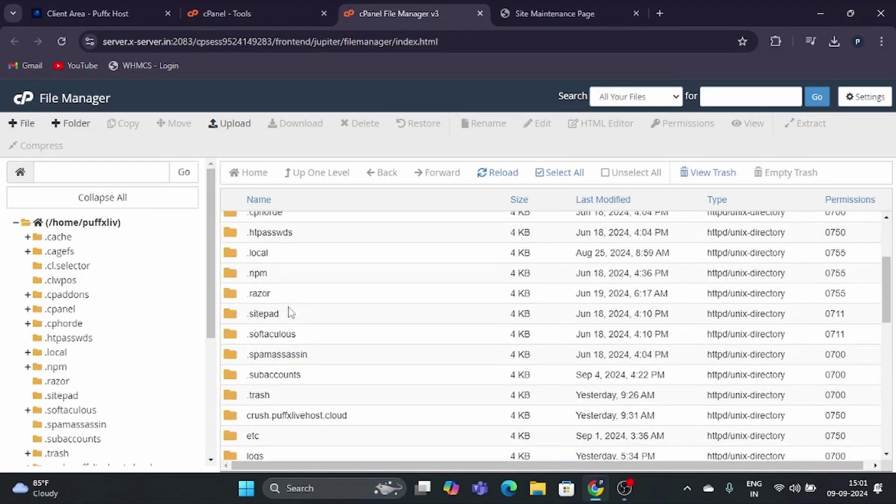
scroll(300, 338, down, 2)
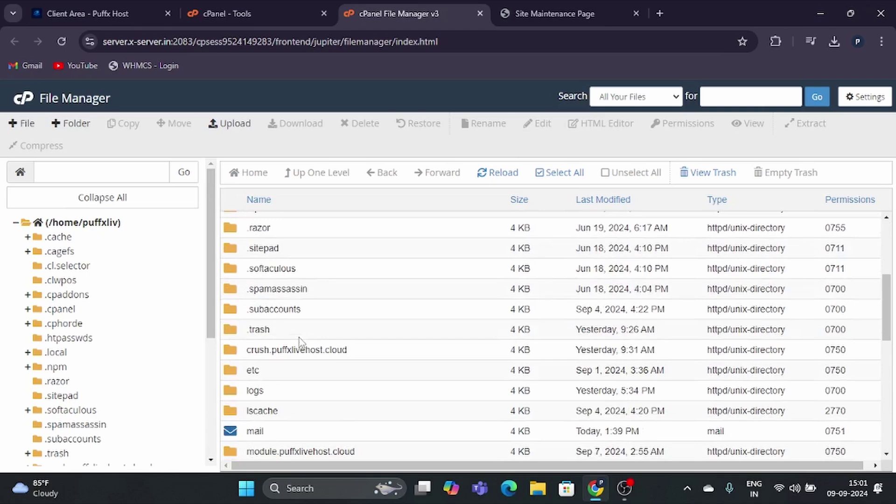
scroll(301, 298, down, 4)
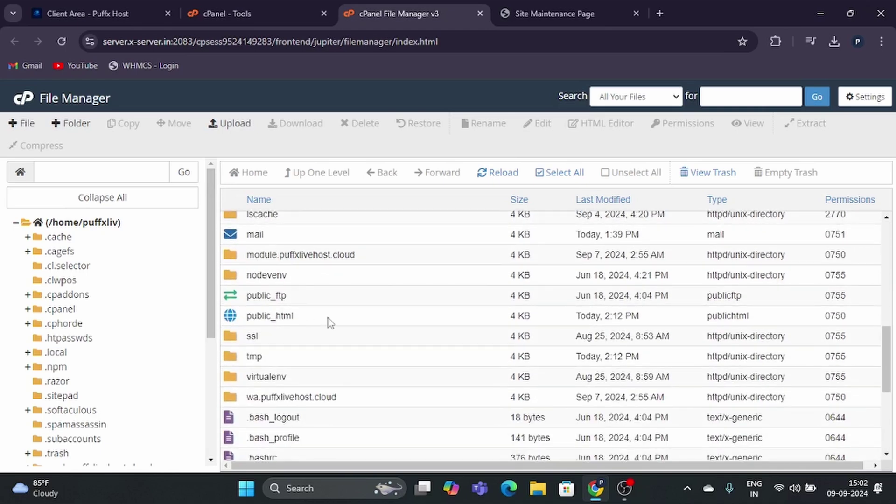
double_click(328, 317)
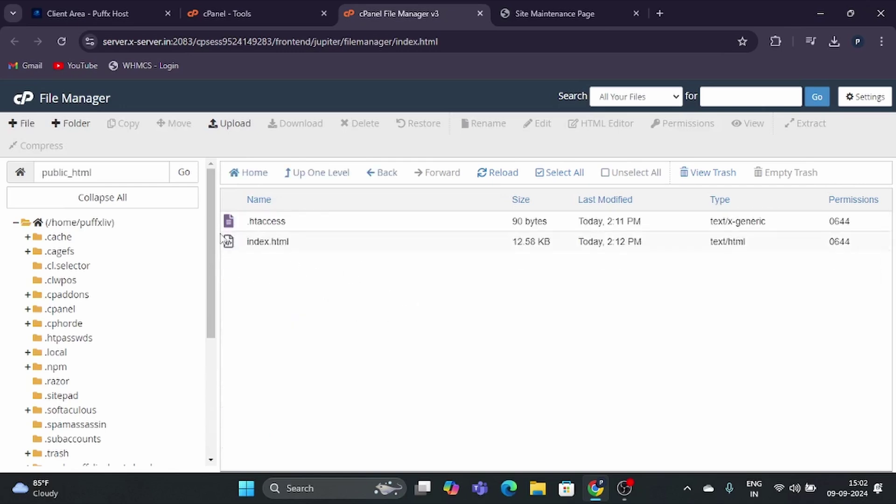
Permanently delete .htaccess and index.html from public_html, skipping the trash.
click(561, 173)
click(364, 124)
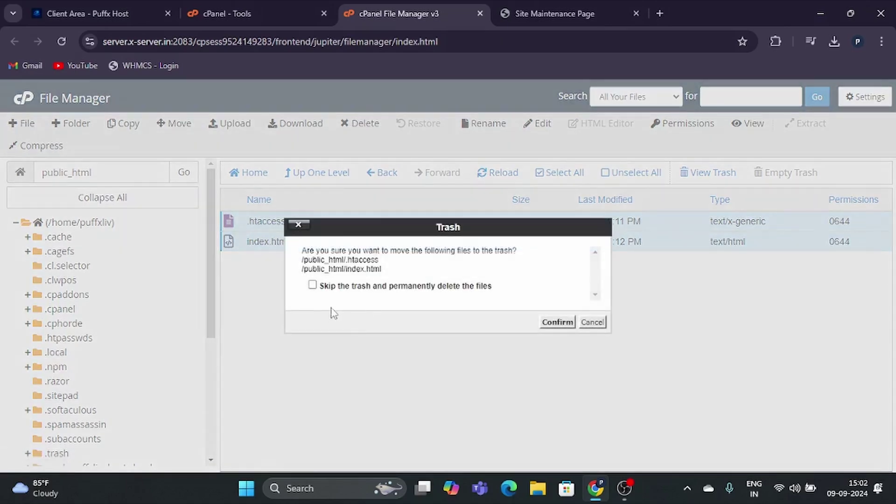
click(381, 287)
click(556, 323)
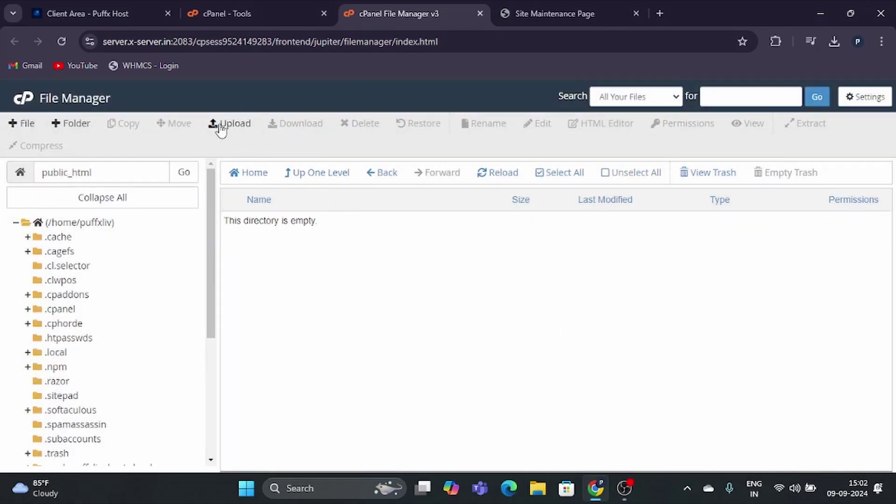
Upload X Blur Premium By Puffx Host.zip from the Desktop to public_html and return to that folder.
click(236, 127)
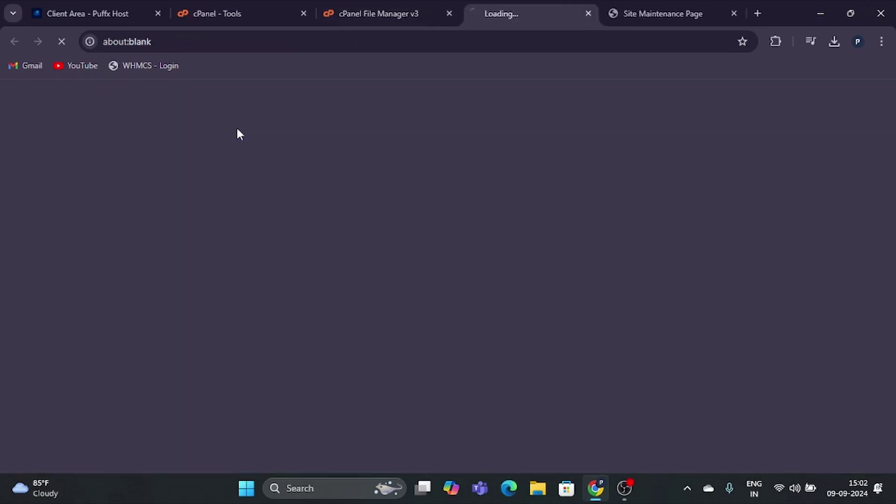
click(453, 311)
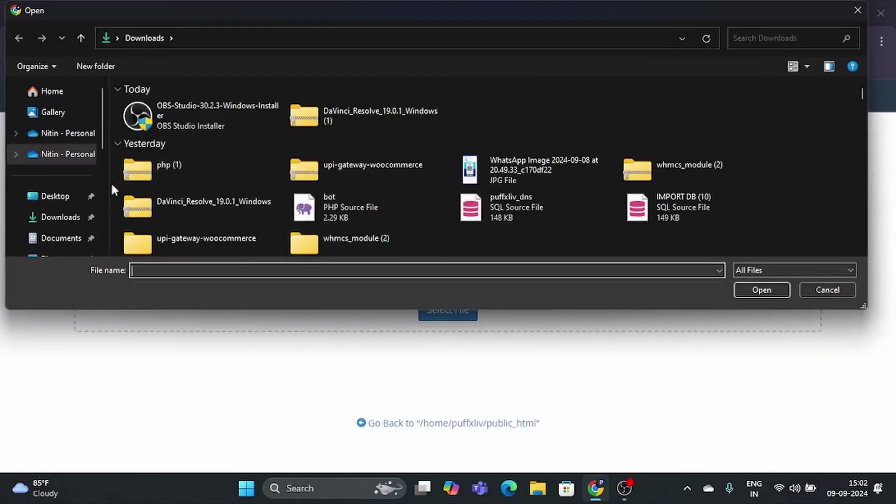
click(61, 199)
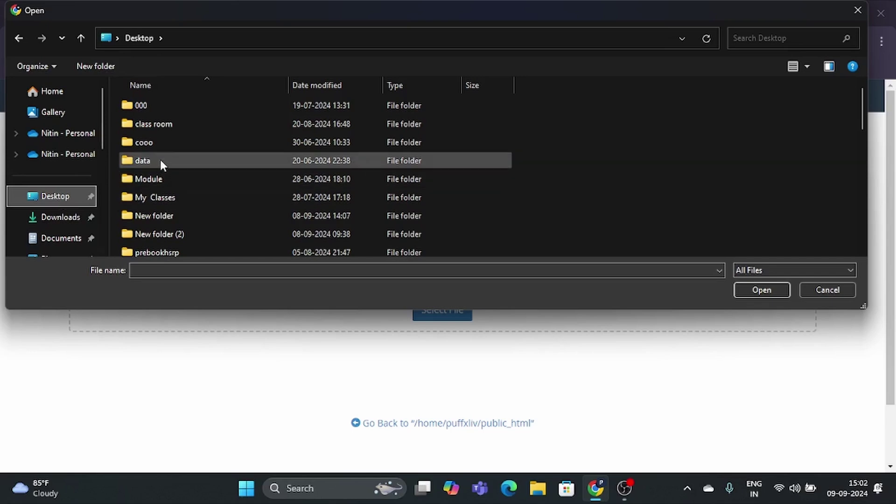
scroll(179, 141, down, 1)
scroll(179, 142, down, 8)
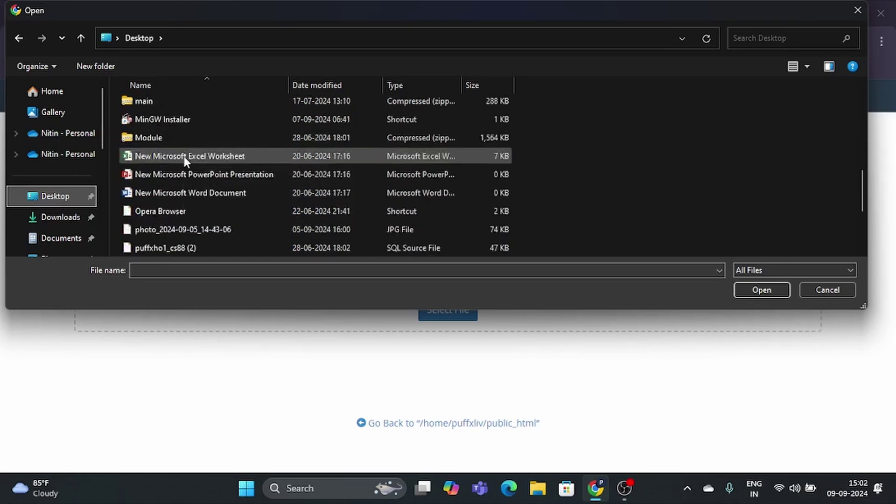
click(167, 253)
click(767, 290)
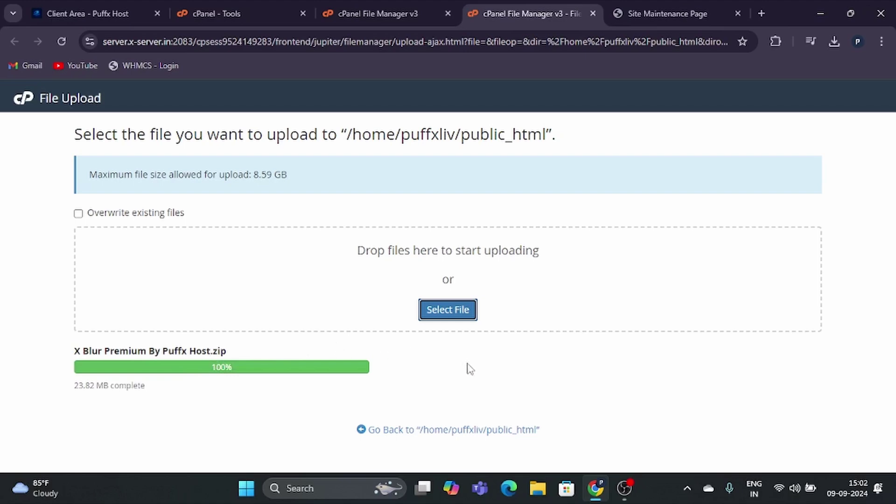
click(428, 432)
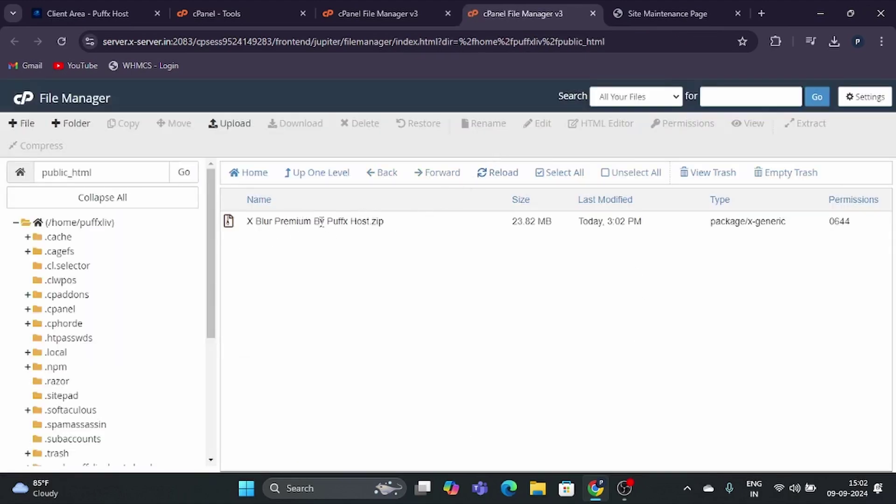
Extract X Blur Premium By Puffx Host.zip into /public_html and dismiss the extraction results.
click(402, 222)
click(808, 126)
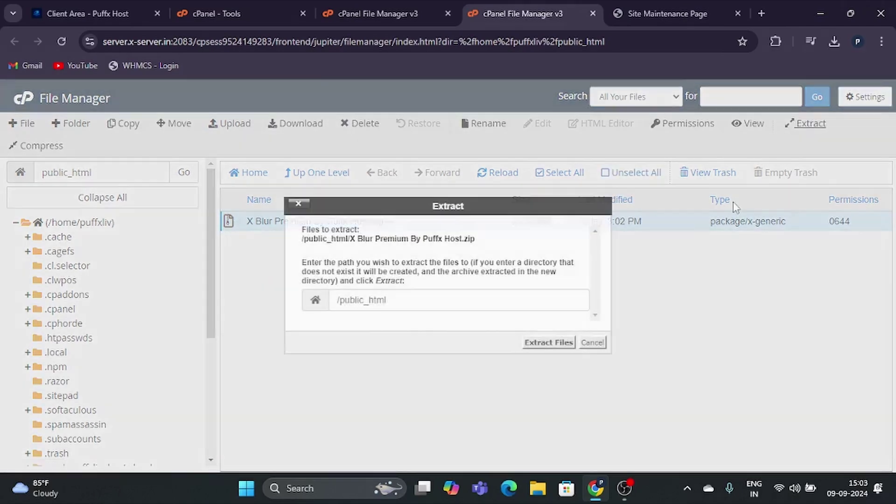
click(488, 342)
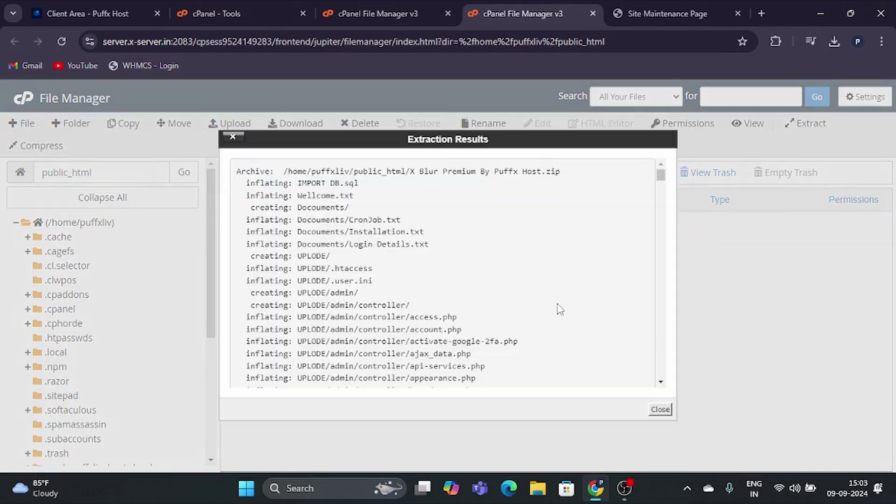
click(660, 411)
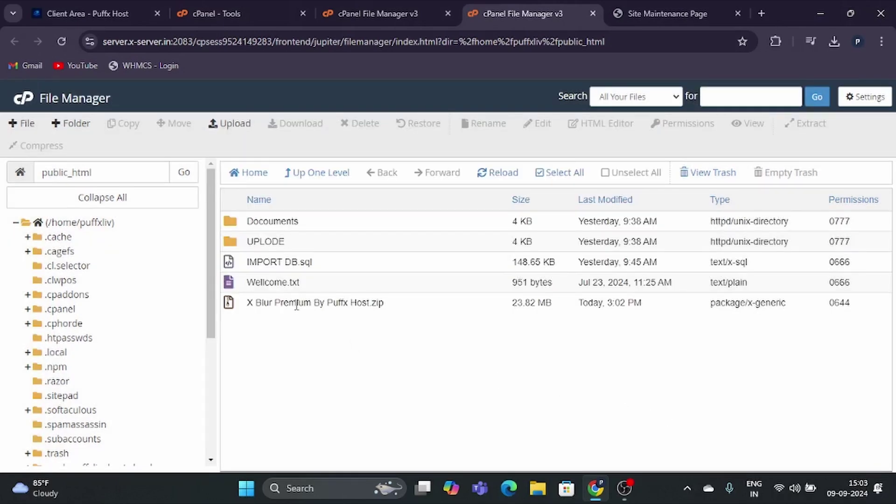
Move X Blur Premium By Puffx Host.zip and Wellcome.txt from public_html to the trash.
click(400, 310)
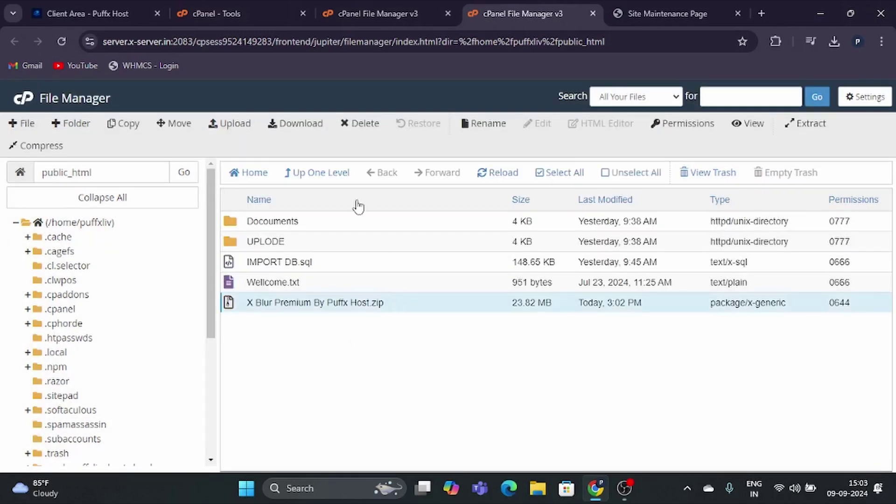
click(363, 123)
click(557, 318)
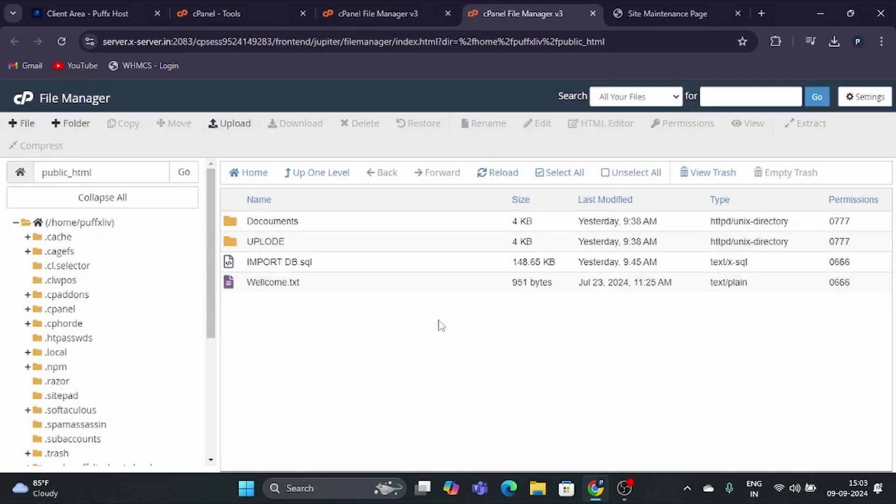
click(318, 288)
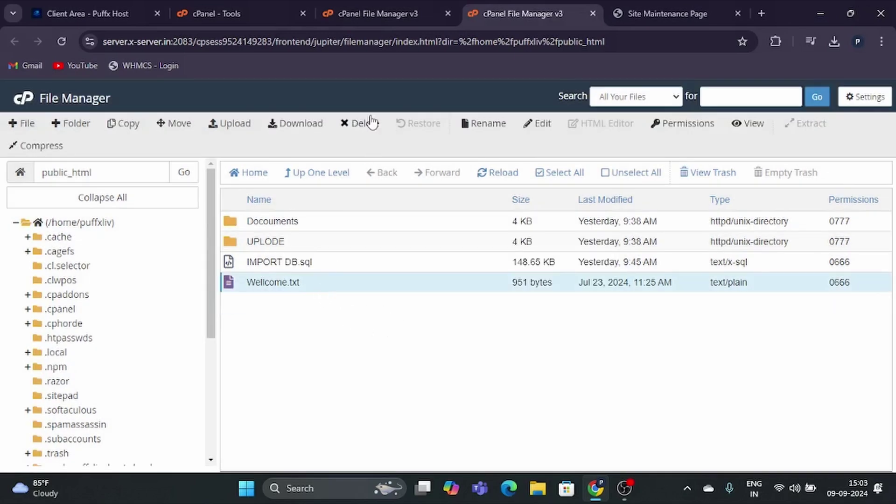
click(365, 124)
click(556, 319)
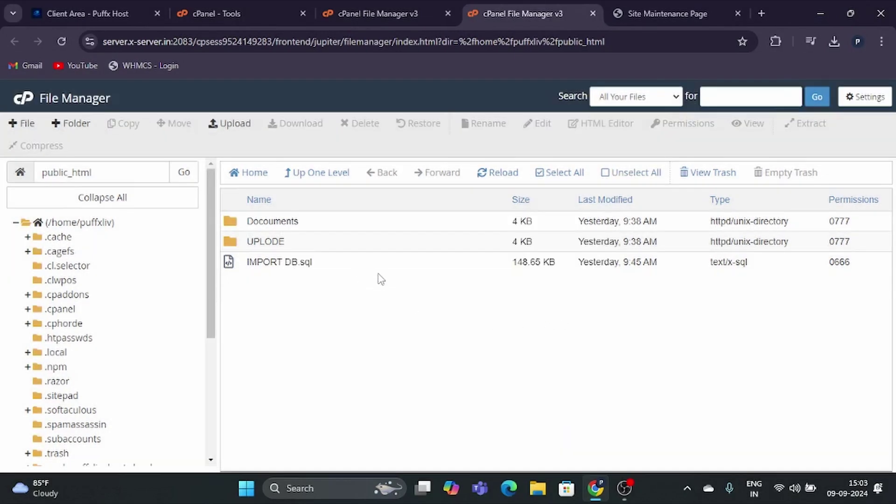
Download IMPORT DB.sql to the computer and move the server copy to the trash.
click(323, 269)
click(292, 123)
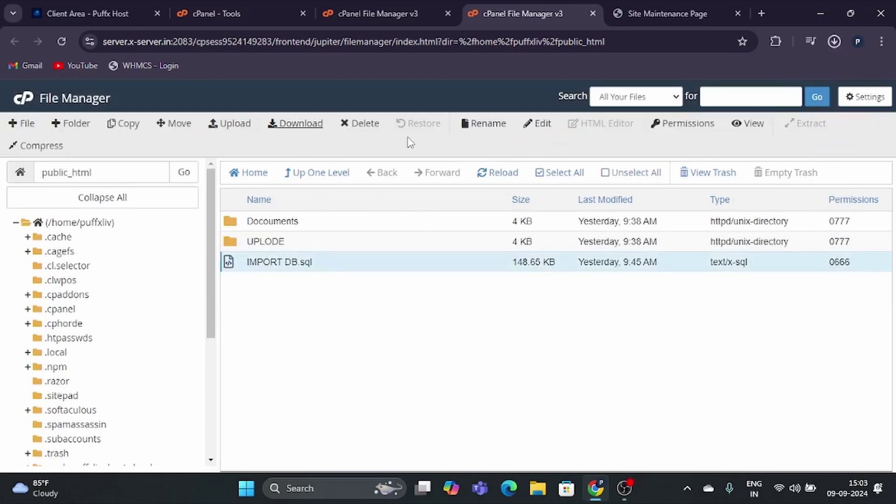
click(360, 123)
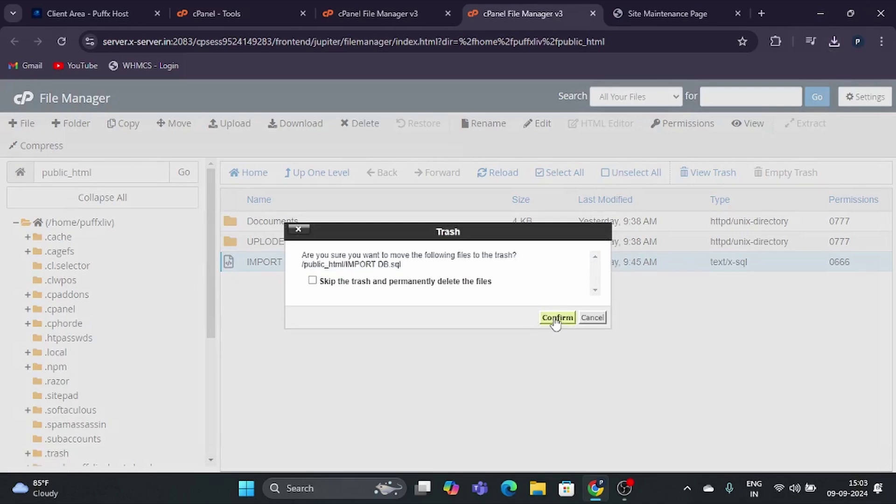
click(556, 317)
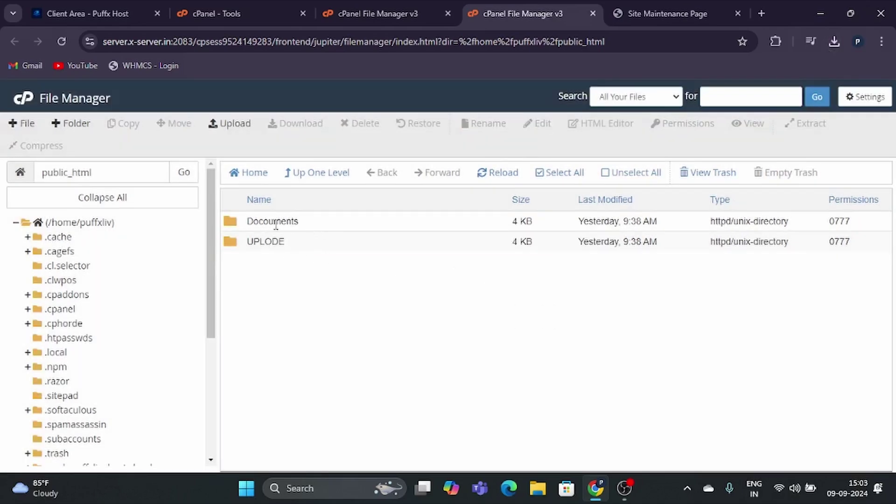
Move the Docouments folder in public_html to the trash.
click(308, 229)
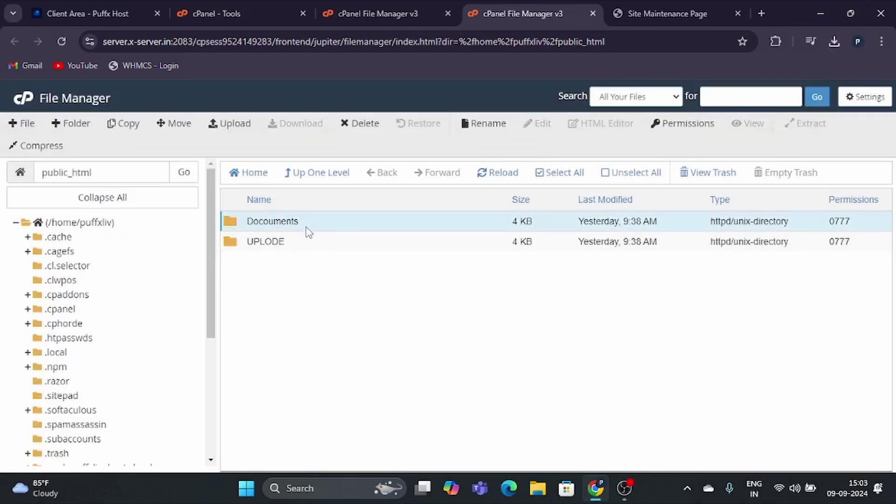
click(345, 123)
click(558, 317)
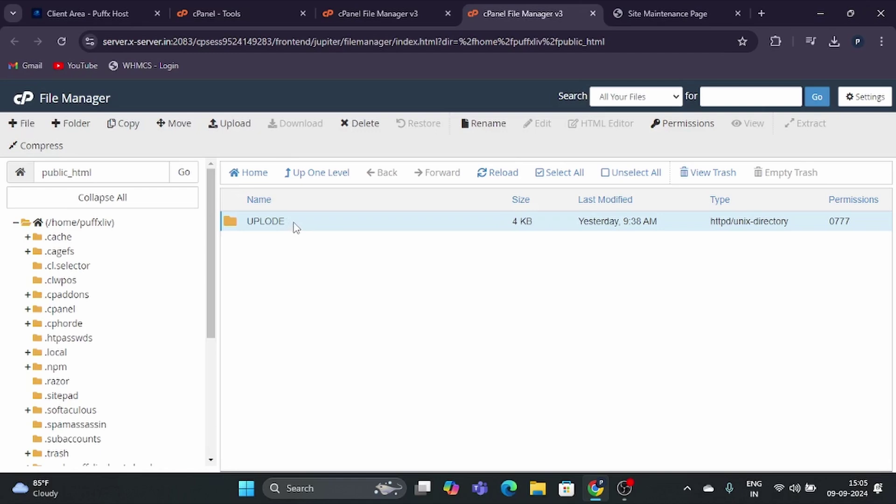
Move all files and folders inside UPLODE up to /public_html.
double_click(295, 227)
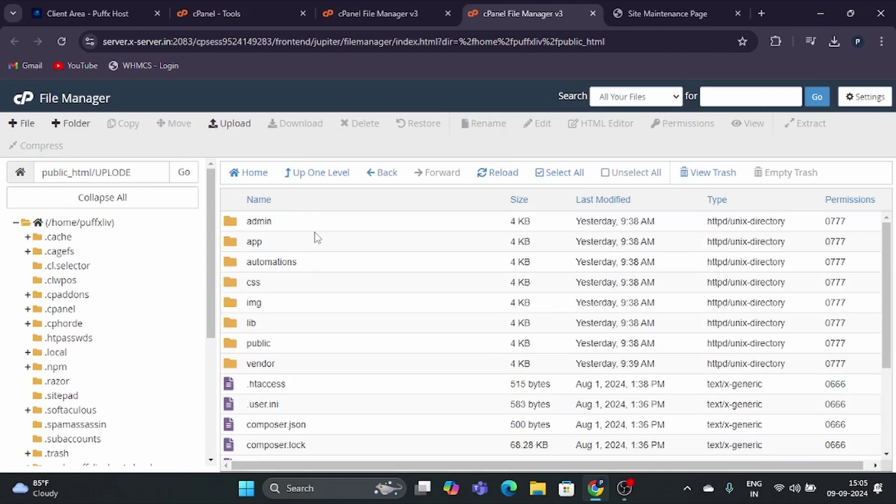
scroll(321, 240, down, 4)
scroll(343, 294, up, 4)
click(538, 176)
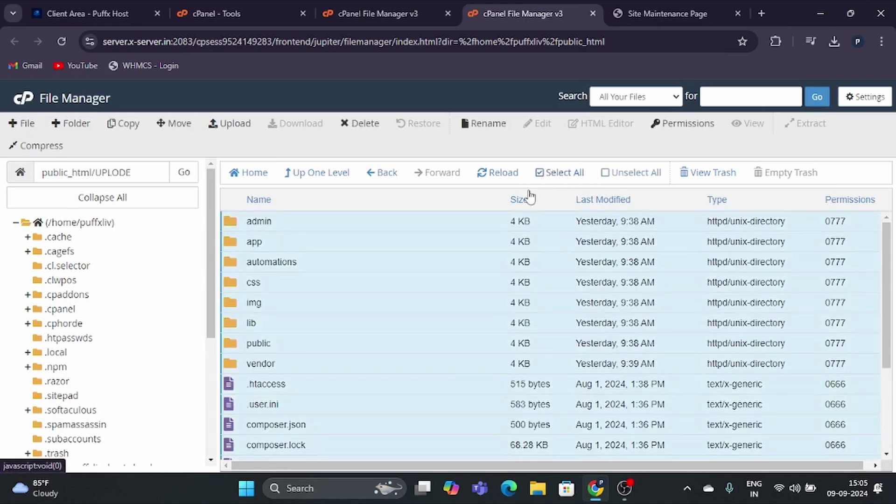
click(171, 128)
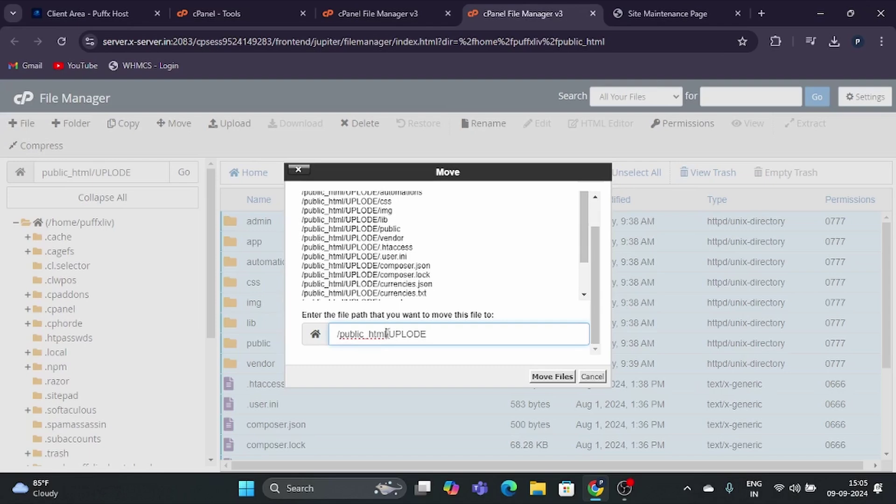
drag(387, 333, 427, 334)
key(BackSpace)
click(553, 378)
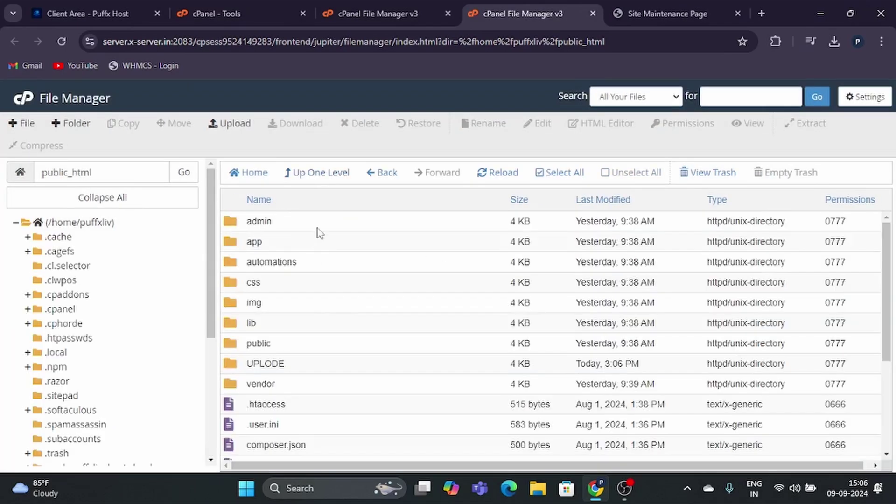
Look over the moved files in public_html, then reload the puffxlivehost.cloud site and read what it displays.
scroll(326, 247, down, 4)
scroll(351, 346, up, 4)
click(658, 16)
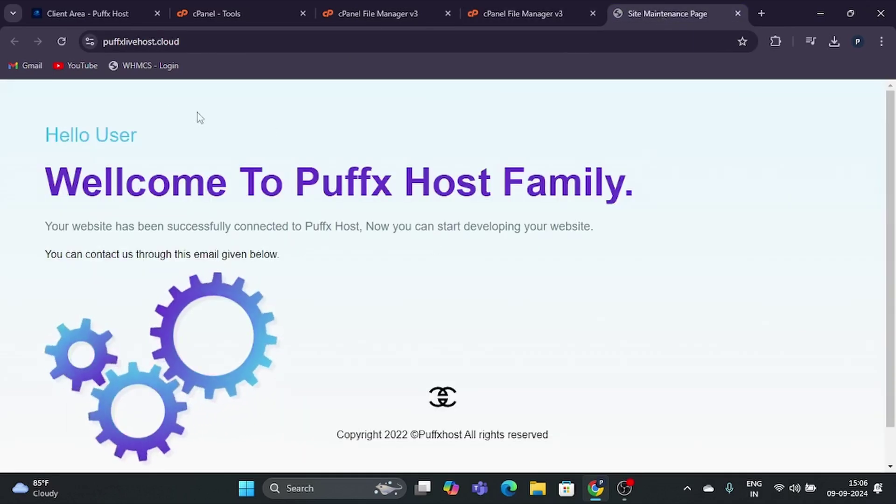
click(61, 42)
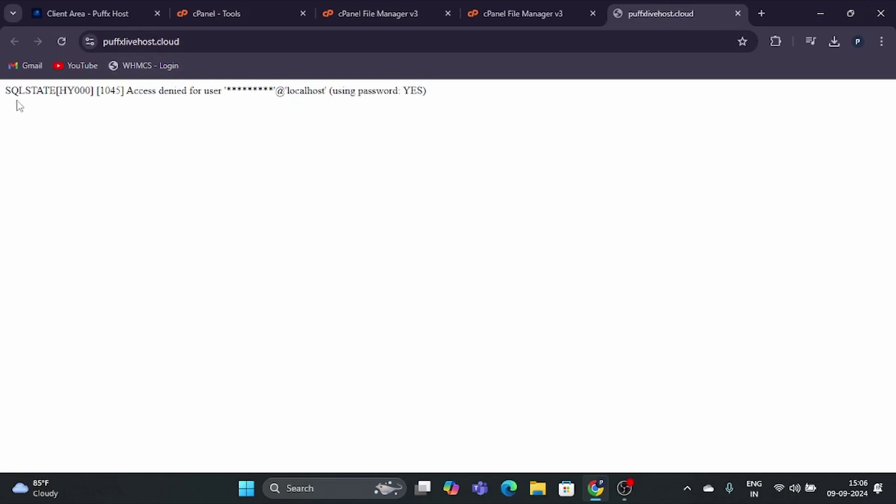
drag(10, 92, 440, 104)
click(435, 112)
Return to the cPanel tools and open the MySQL Database Wizard.
click(237, 18)
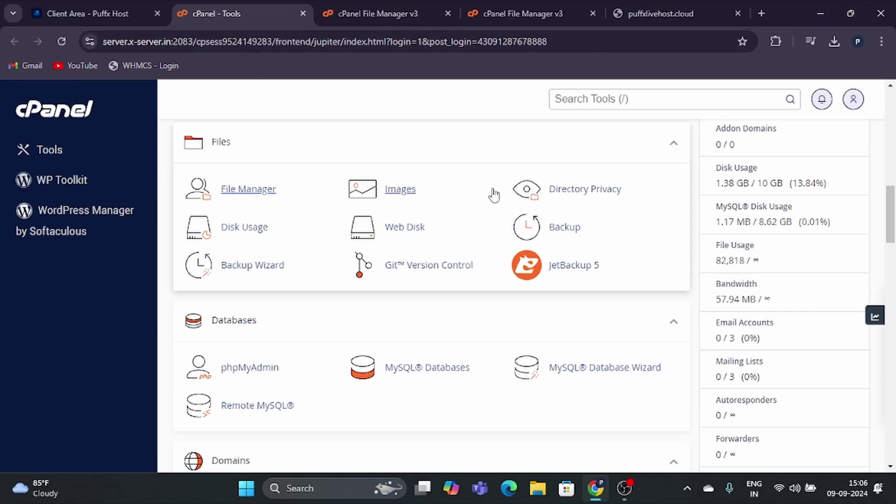
scroll(496, 194, up, 2)
middle_click(524, 194)
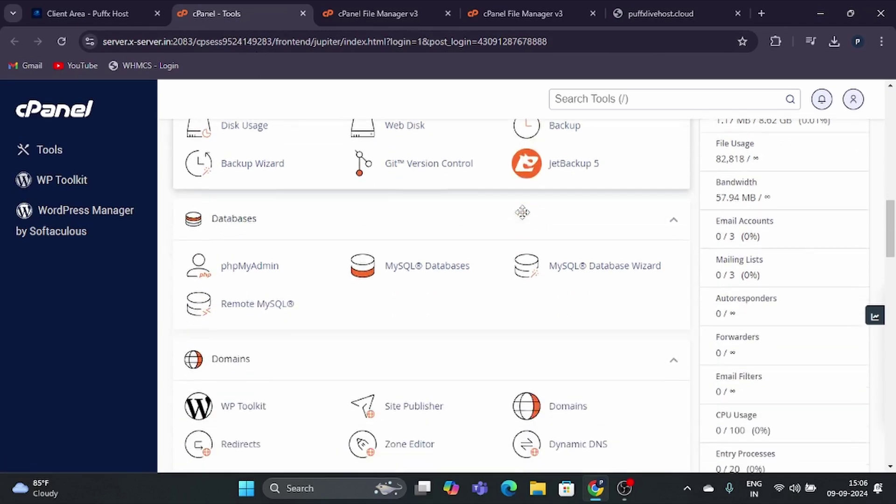
middle_click(570, 206)
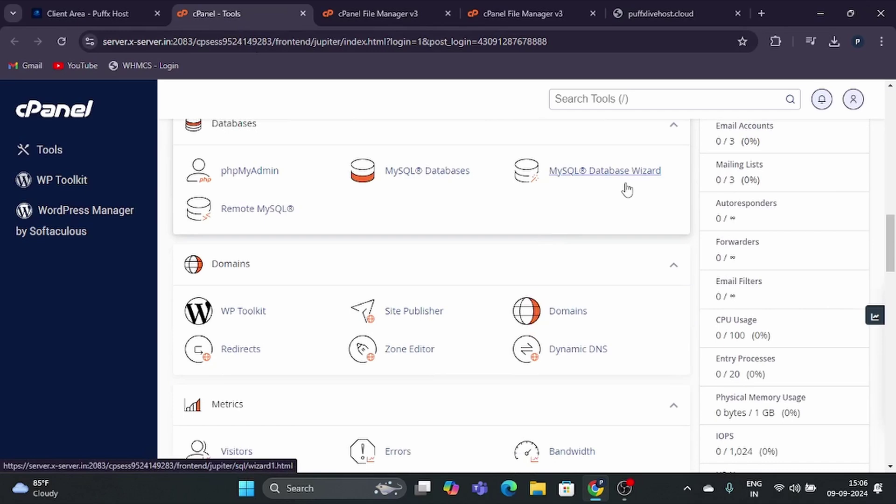
middle_click(669, 137)
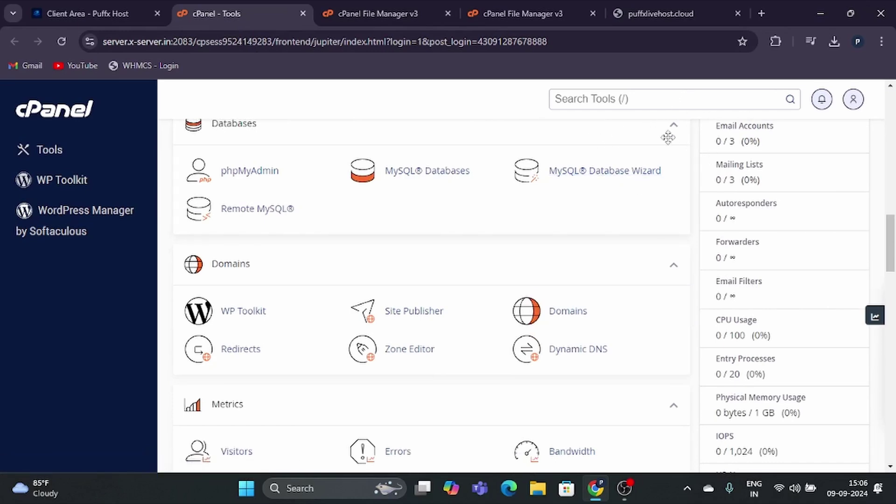
click(619, 177)
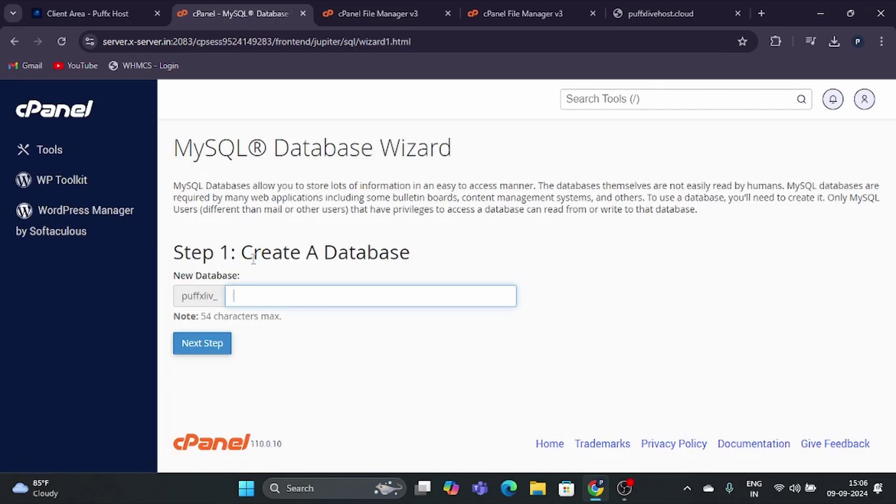
Create a new database with the name puffx after the puffxliv_ prefix, copying the name for reuse.
drag(243, 255, 408, 252)
click(456, 251)
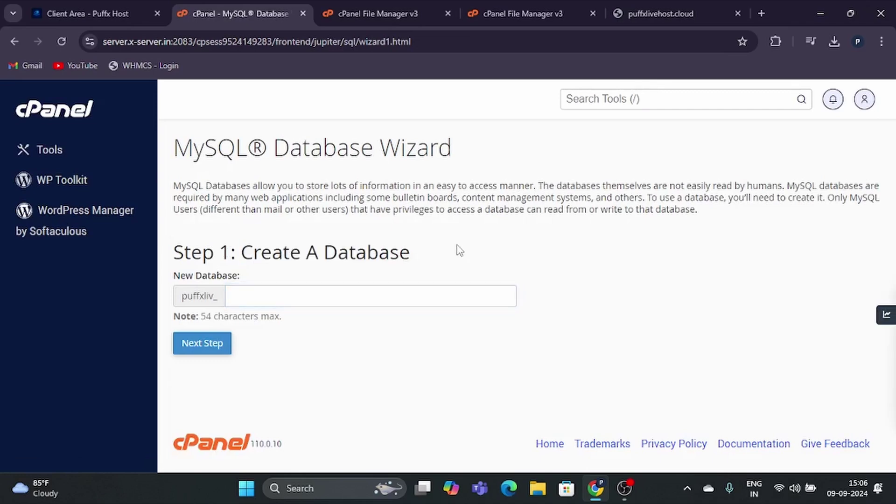
click(305, 297)
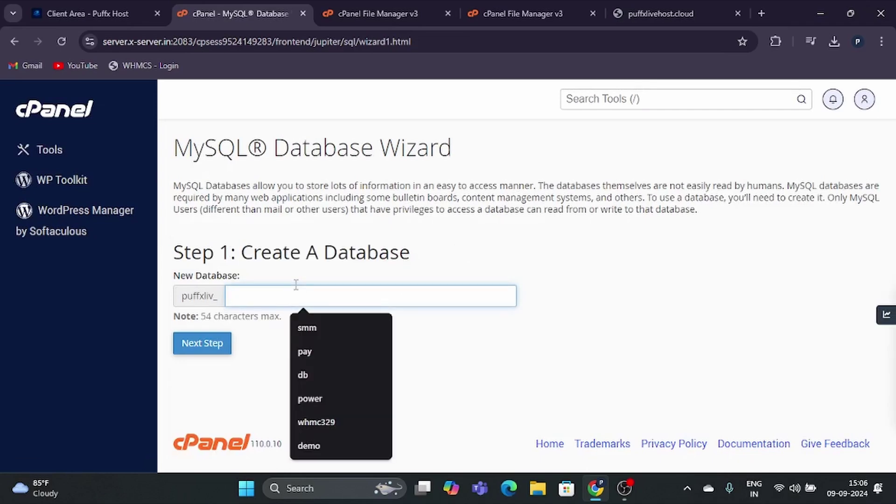
text(puffx)
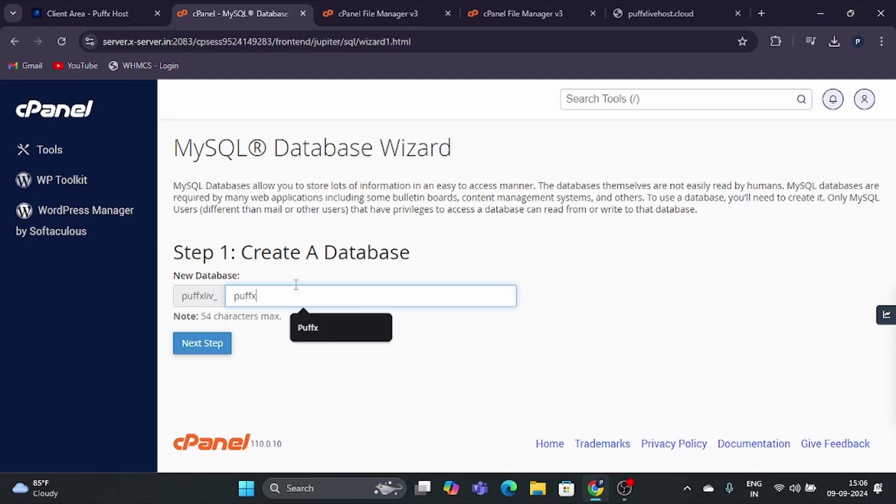
drag(270, 296, 211, 294)
right_click(246, 307)
click(299, 198)
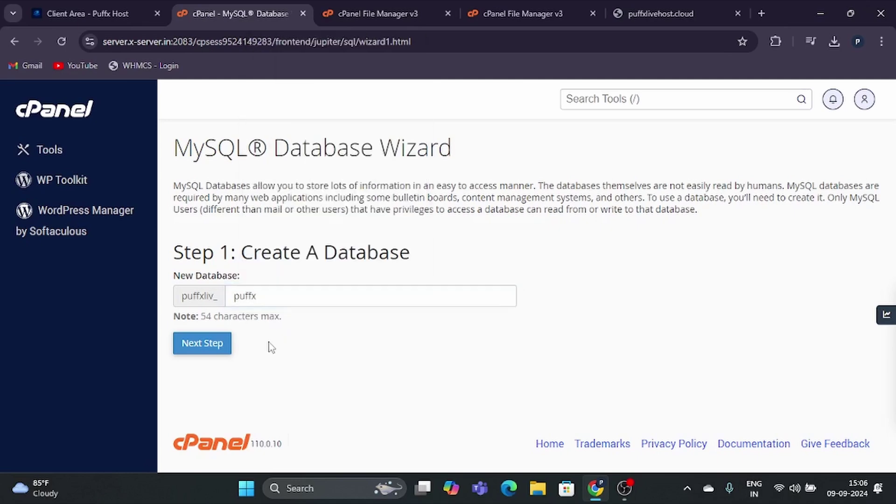
click(198, 348)
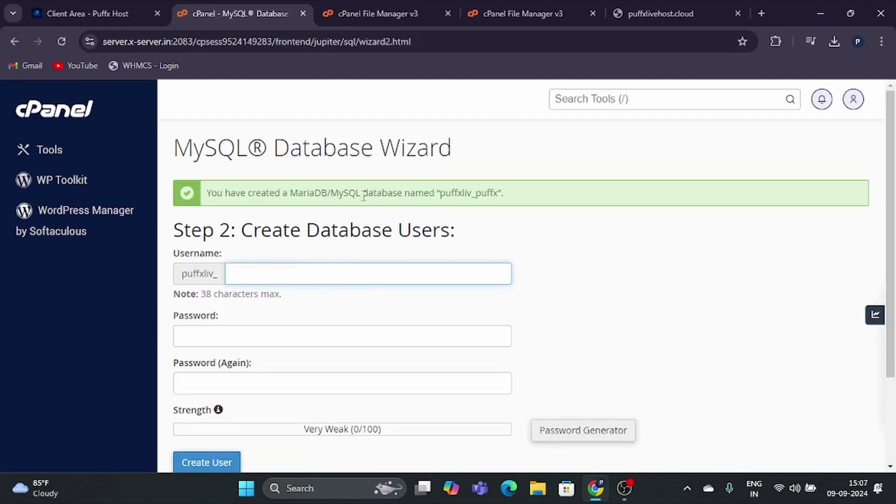
scroll(209, 206, down, 1)
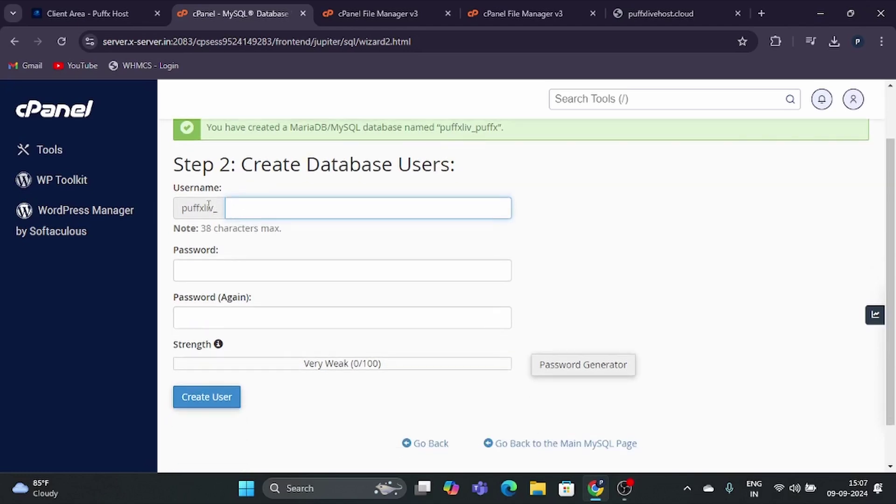
Enter the copied name puffx as the new database user's username after the puffxliv_ prefix.
right_click(243, 210)
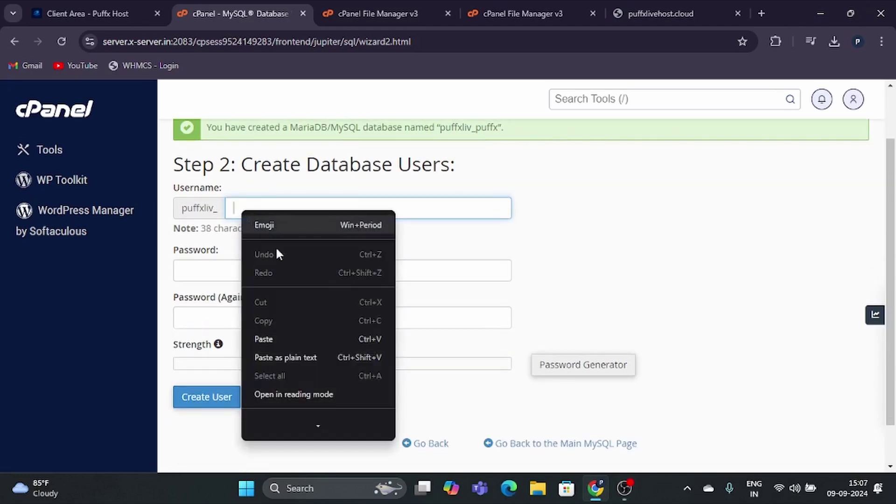
click(269, 335)
click(666, 198)
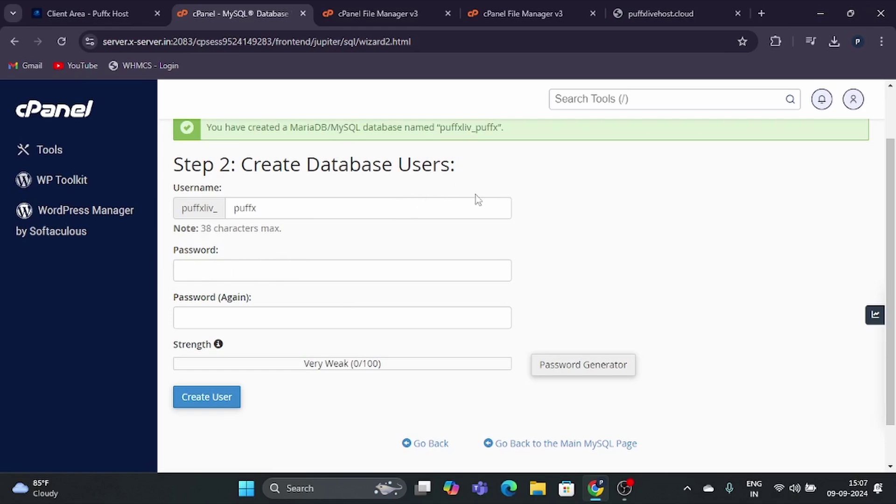
Generate a password for the database user, copy it for reuse, and create the user with it.
click(584, 368)
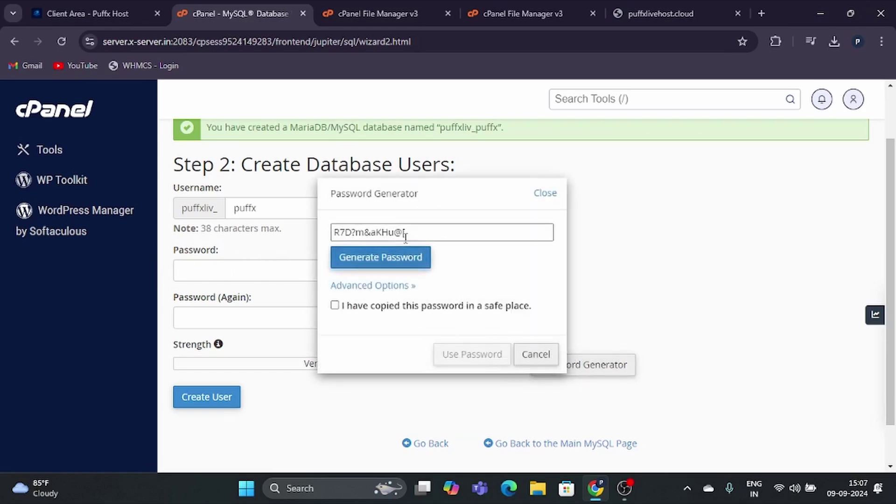
click(425, 234)
right_click(346, 237)
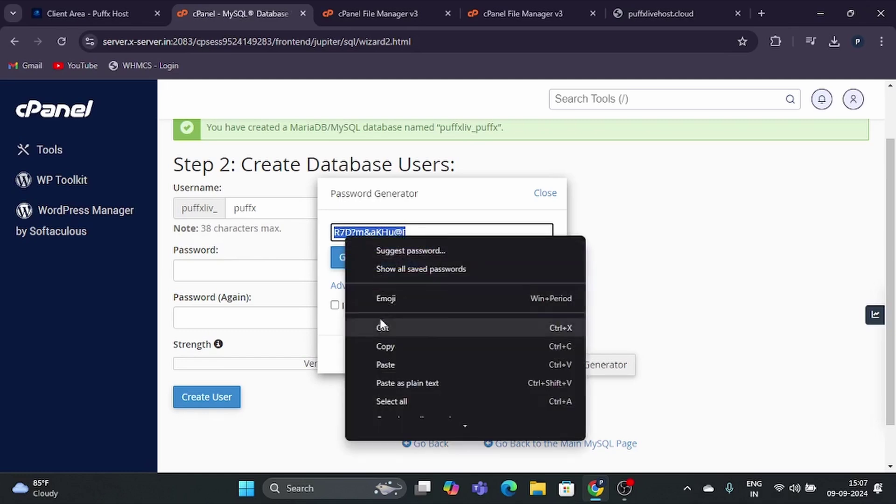
click(385, 343)
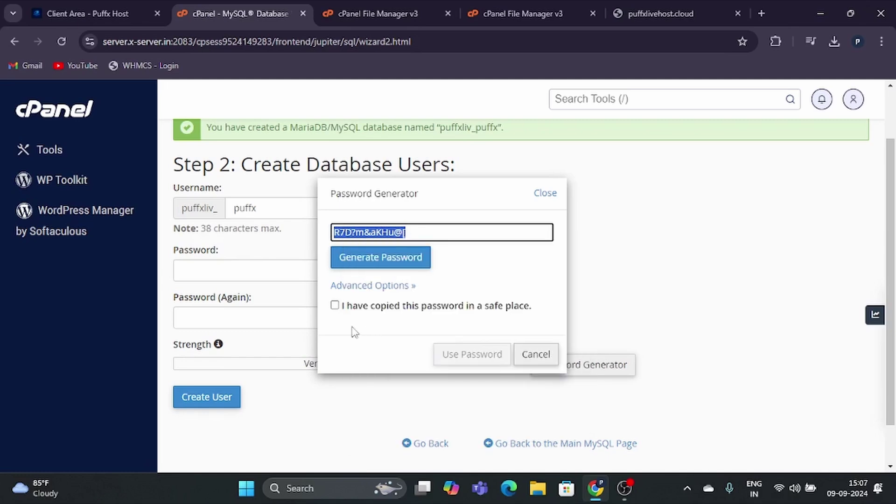
click(334, 305)
click(466, 356)
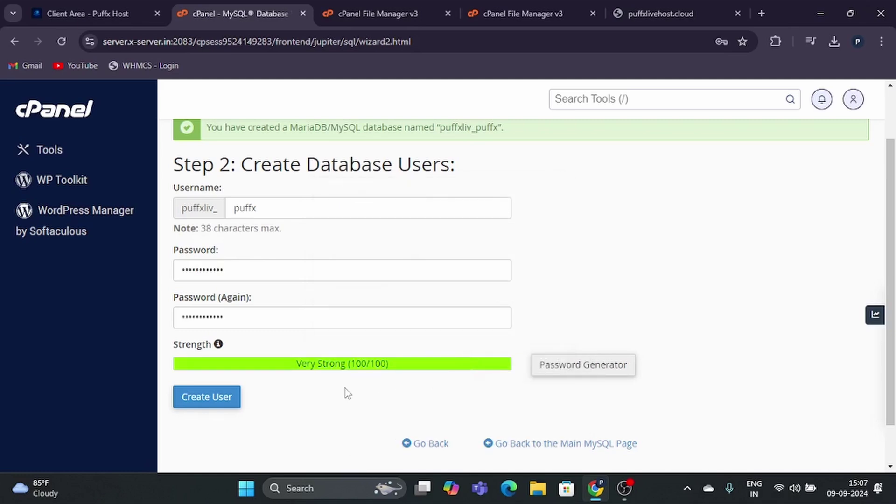
click(226, 400)
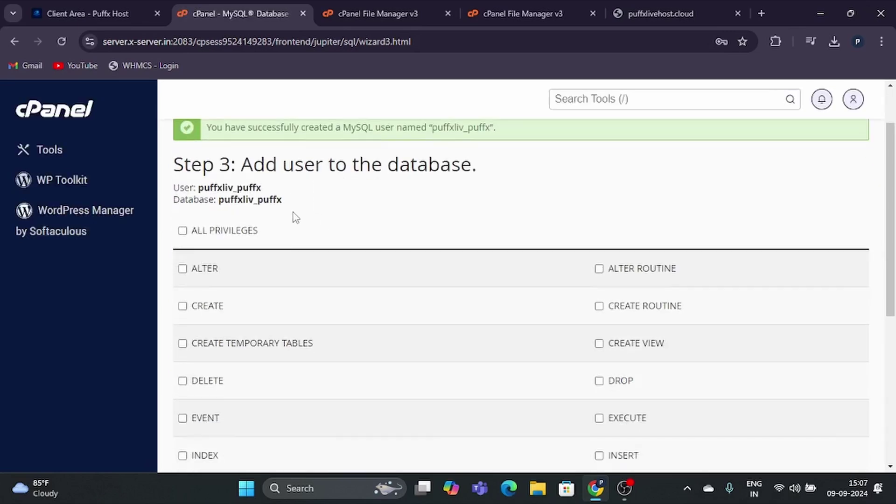
Grant the user ALL PRIVILEGES on the puffxliv_puffx database and complete the wizard.
click(182, 231)
scroll(280, 220, down, 6)
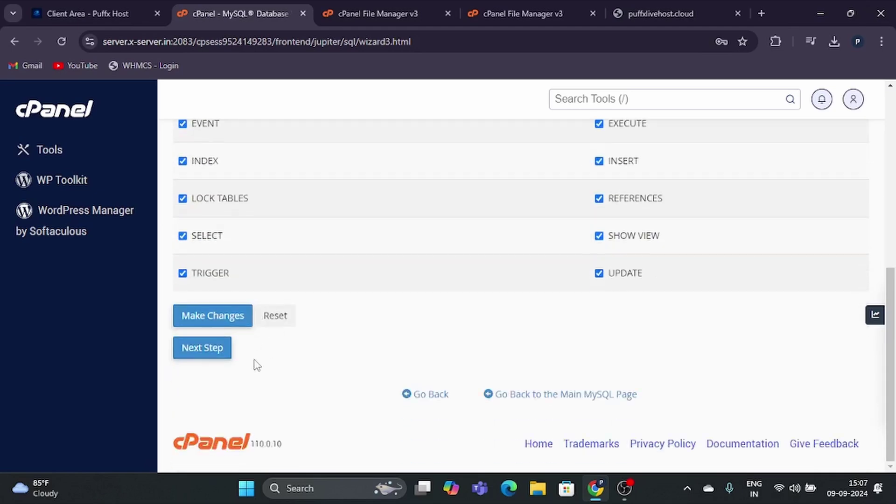
click(202, 353)
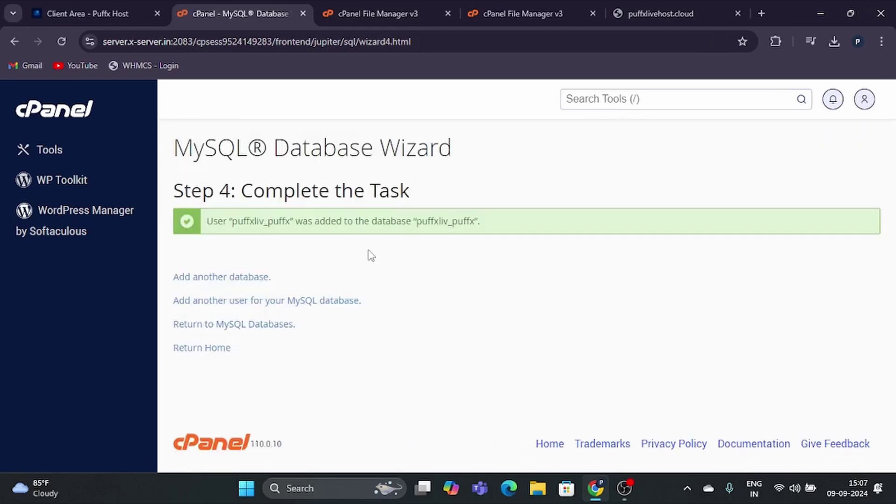
Return to the public_html files and open config.php from the app folder for editing.
click(516, 13)
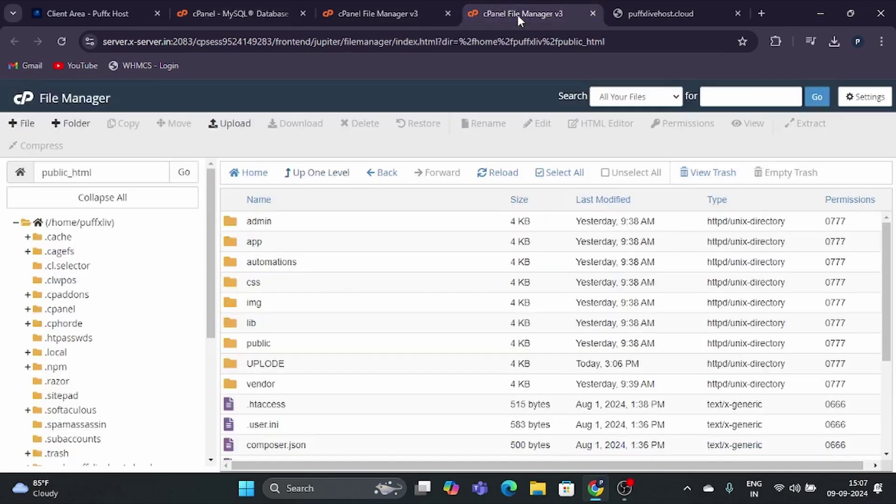
click(183, 173)
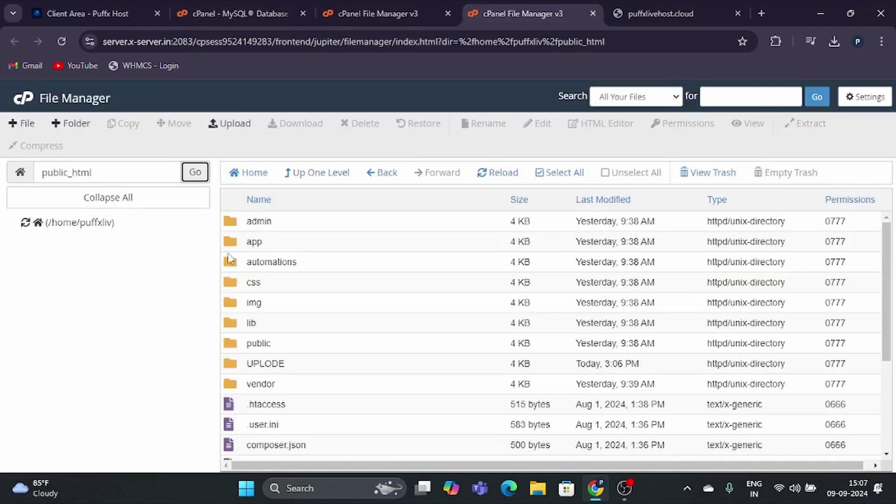
scroll(292, 317, down, 2)
scroll(291, 317, up, 2)
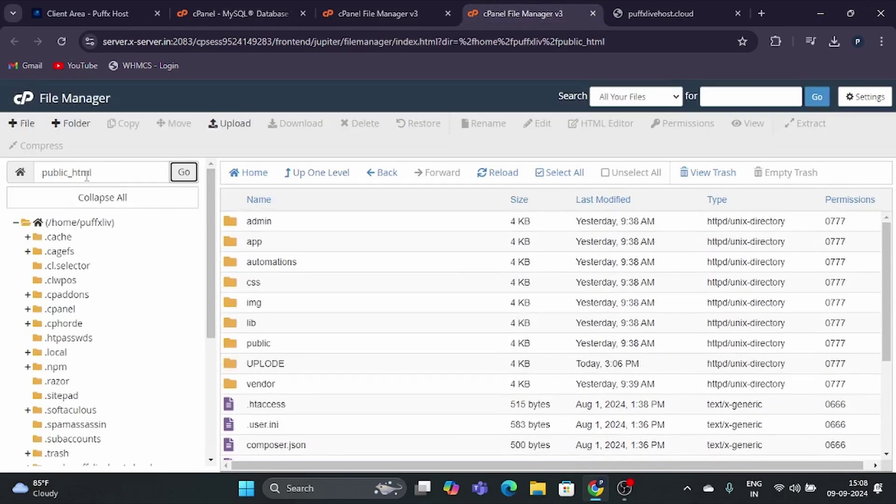
double_click(276, 242)
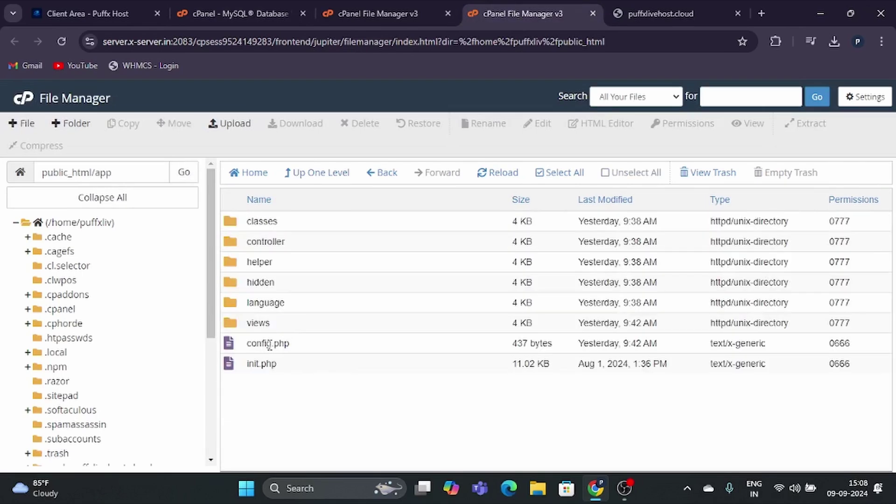
click(302, 349)
right_click(301, 349)
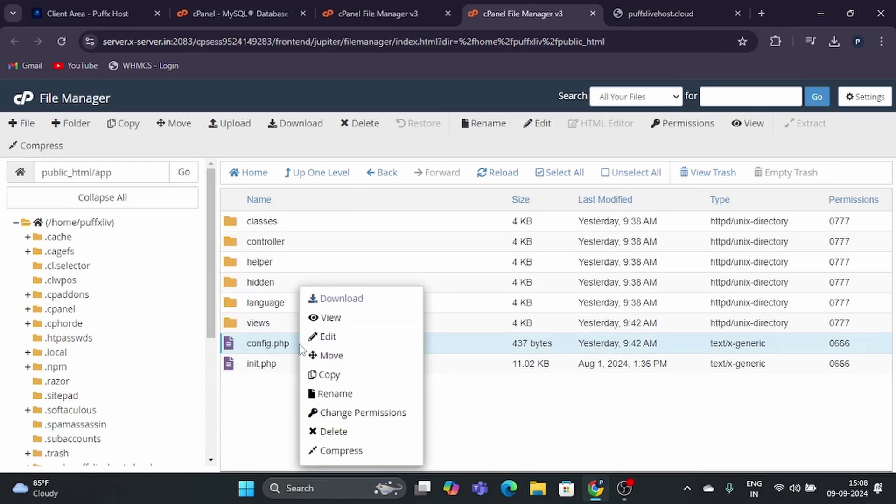
click(327, 337)
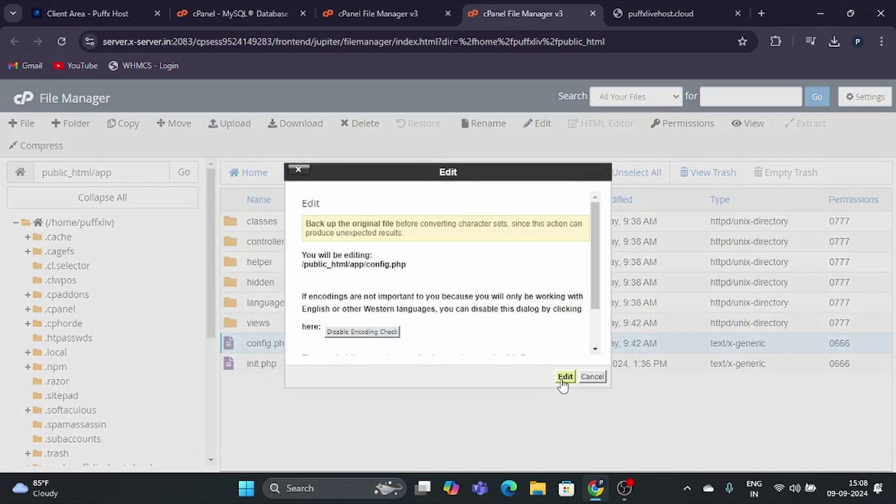
click(564, 378)
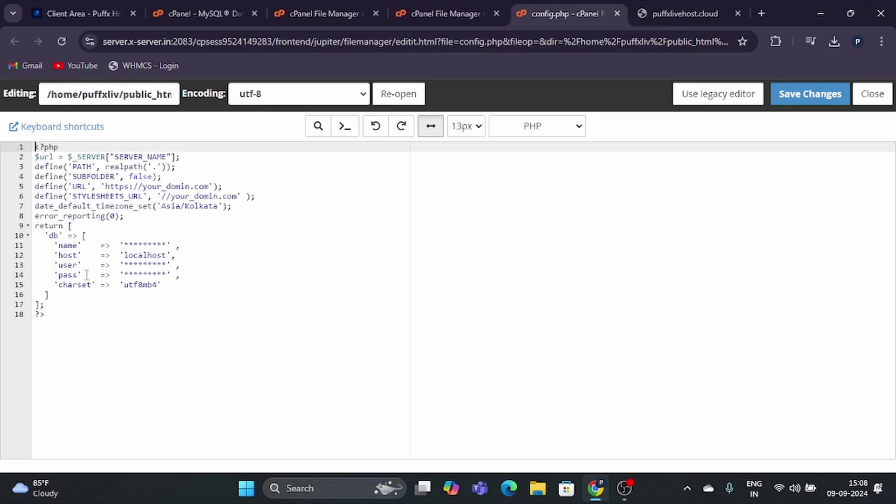
Replace the 'pass' placeholder in config.php with the copied database user password.
click(169, 275)
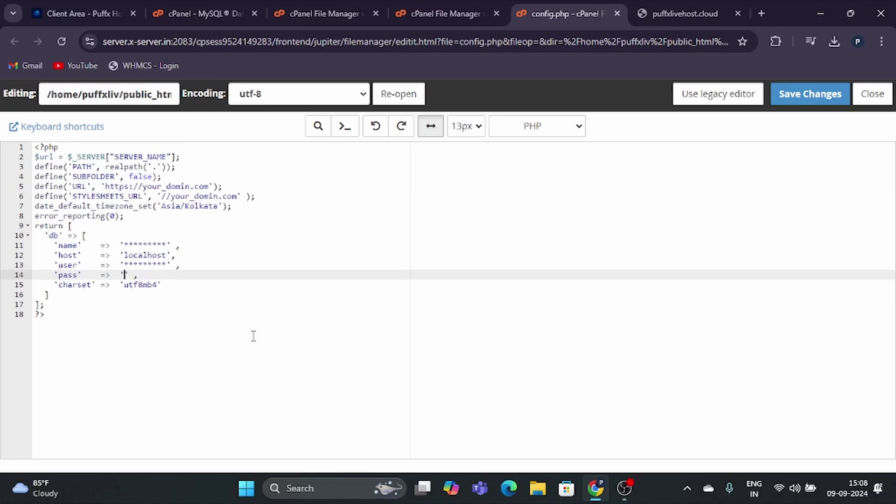
key(super+v)
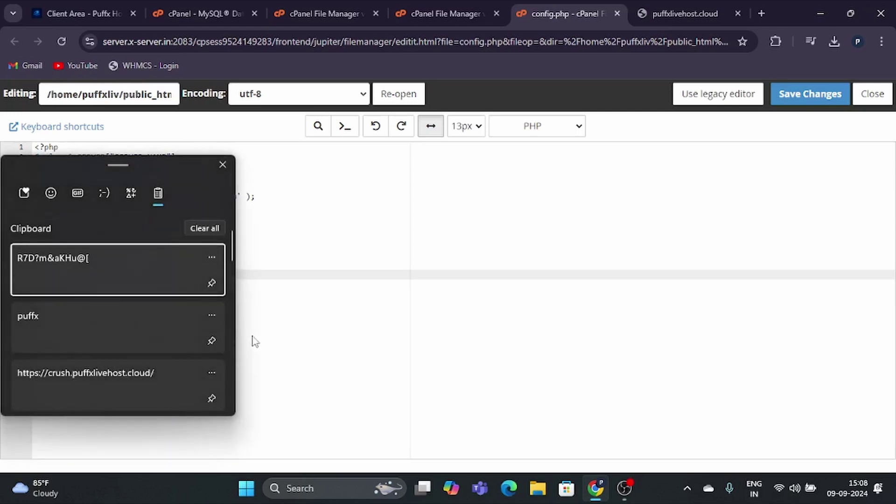
click(127, 258)
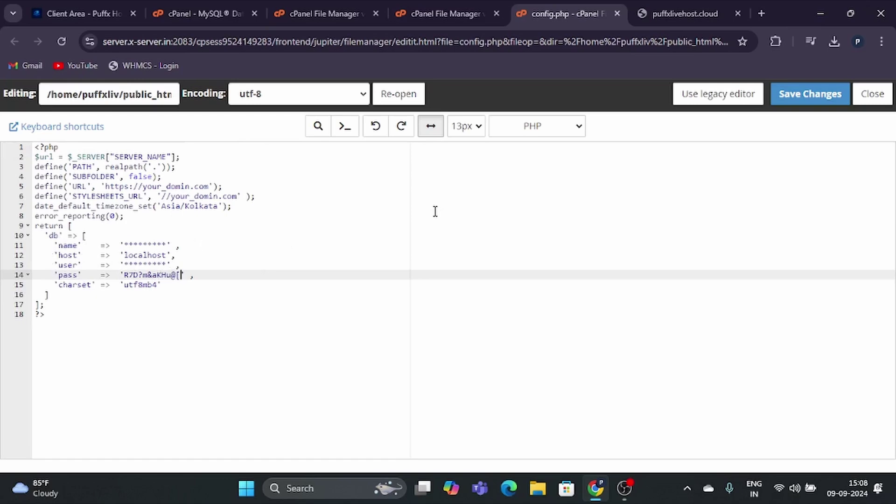
Copy the full username puffxliv_puffx from the MySQL Database Wizard's completion page.
click(186, 9)
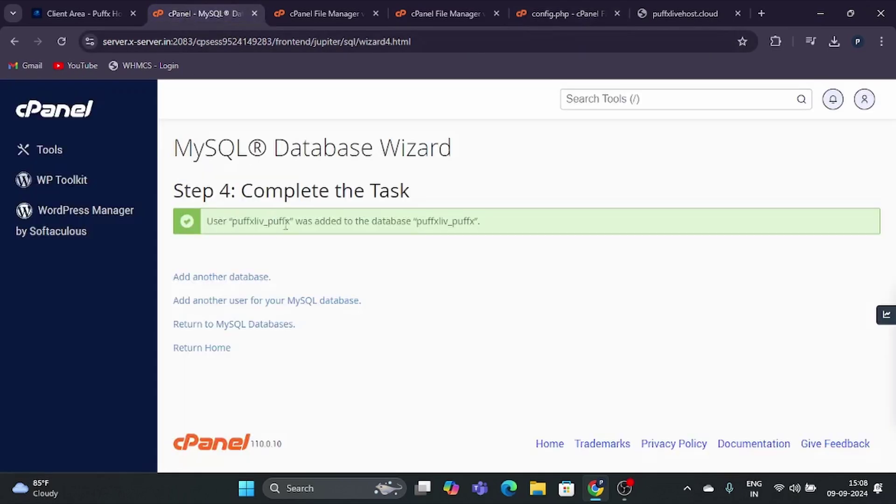
drag(220, 221, 227, 221)
drag(377, 222, 516, 230)
click(516, 230)
double_click(263, 220)
right_click(263, 220)
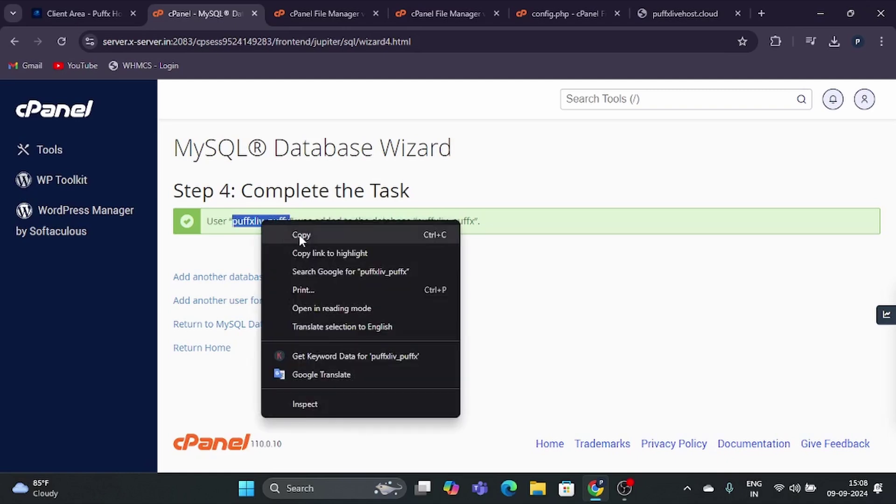
click(301, 235)
Replace the 'name' and 'user' placeholders in config.php with puffxliv_puffx.
click(571, 12)
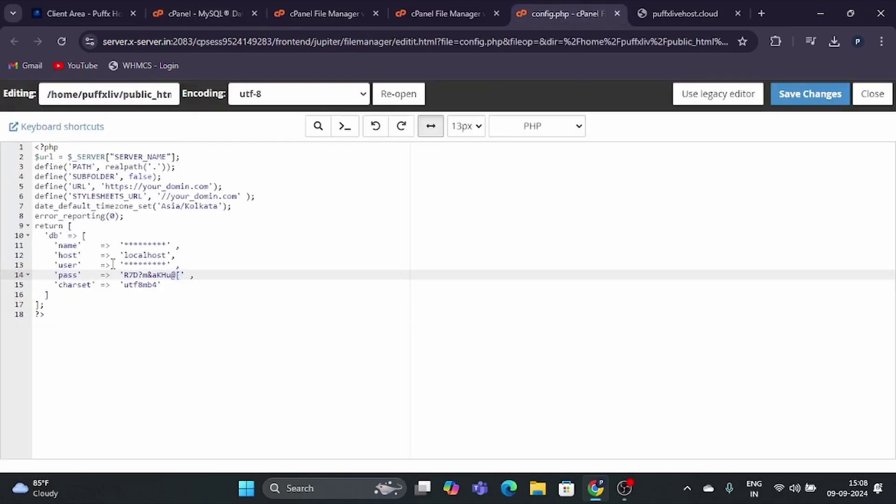
click(165, 244)
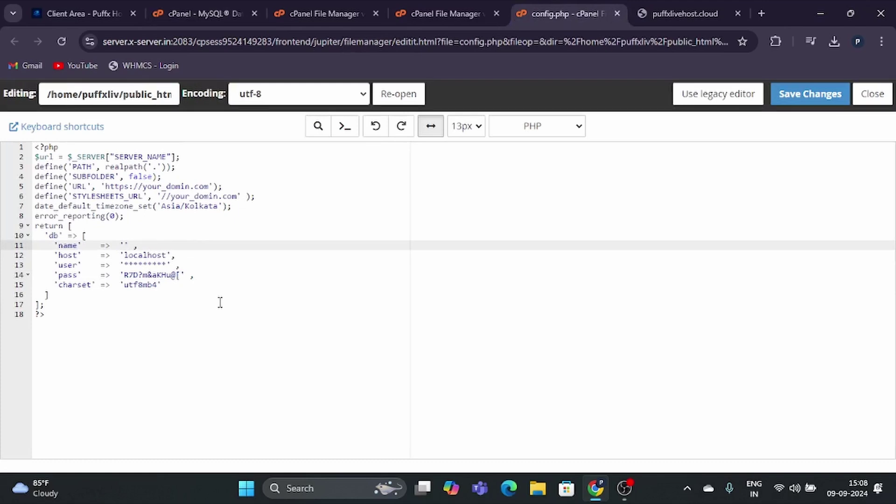
key(ctrl+v)
click(167, 265)
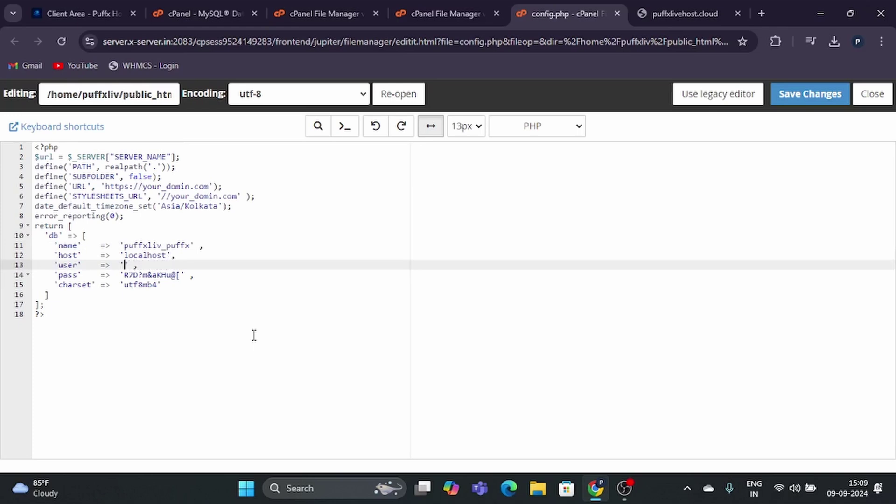
key(ctrl+v)
click(672, 14)
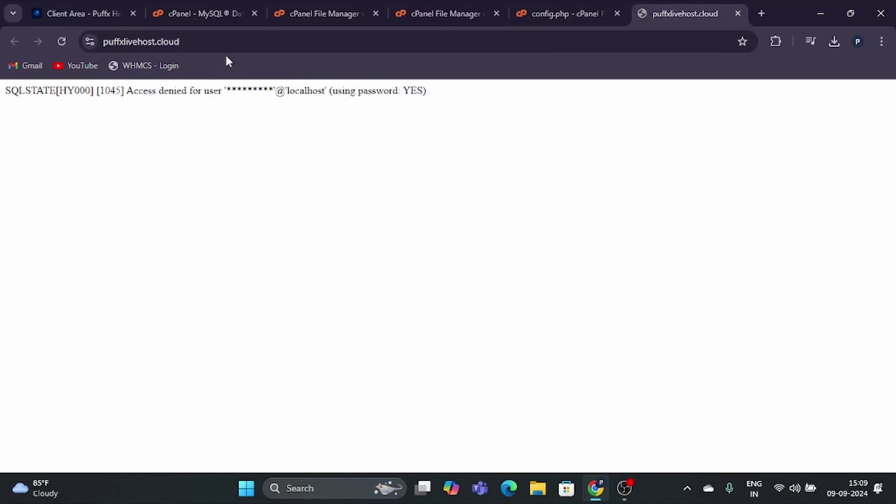
click(242, 45)
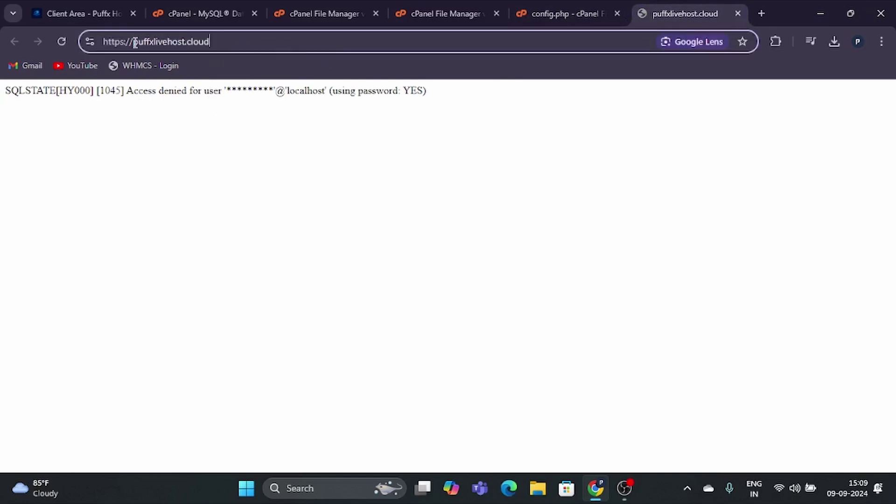
drag(134, 42, 210, 42)
right_click(192, 45)
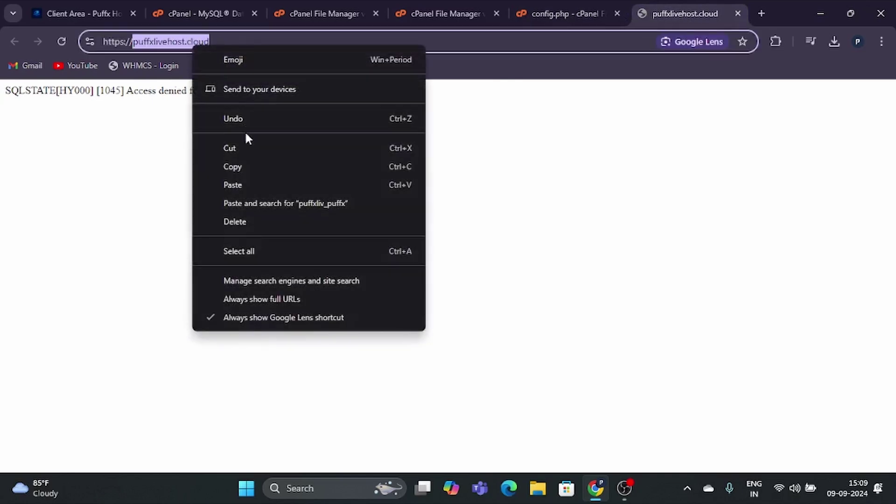
click(239, 166)
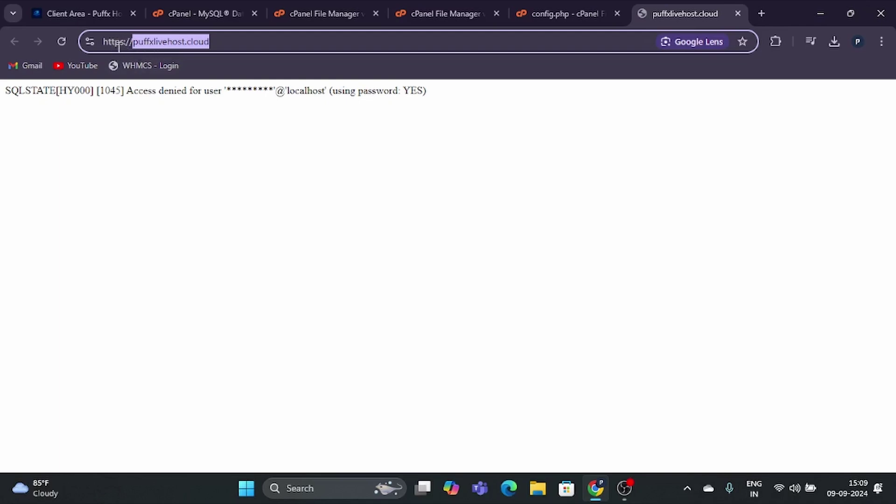
Load puffxlivehost.cloud/demo in the site's browser tab.
click(233, 42)
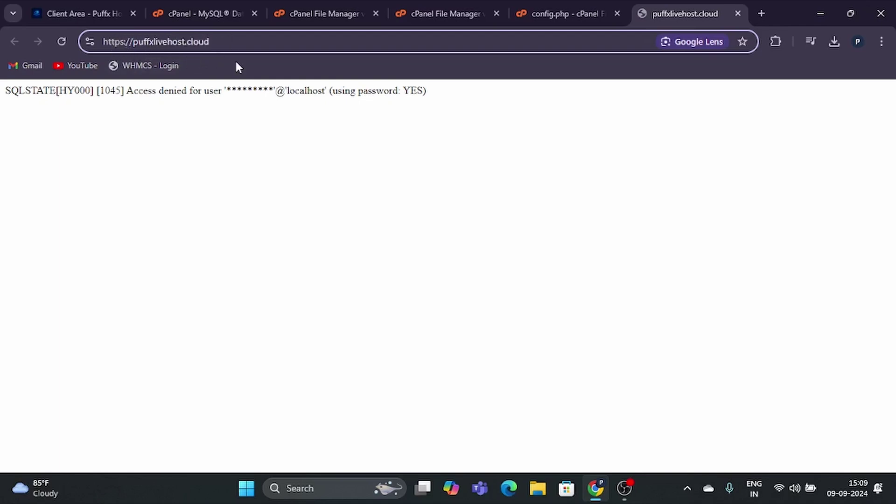
text(/)
key(Return)
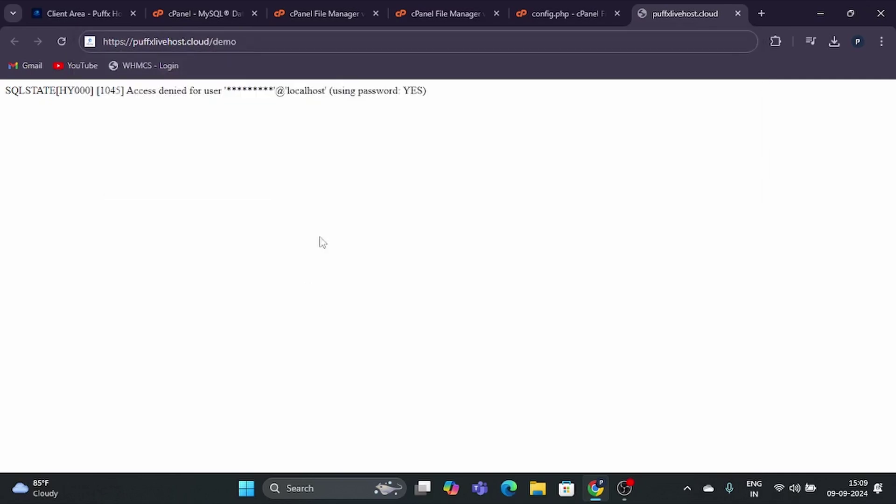